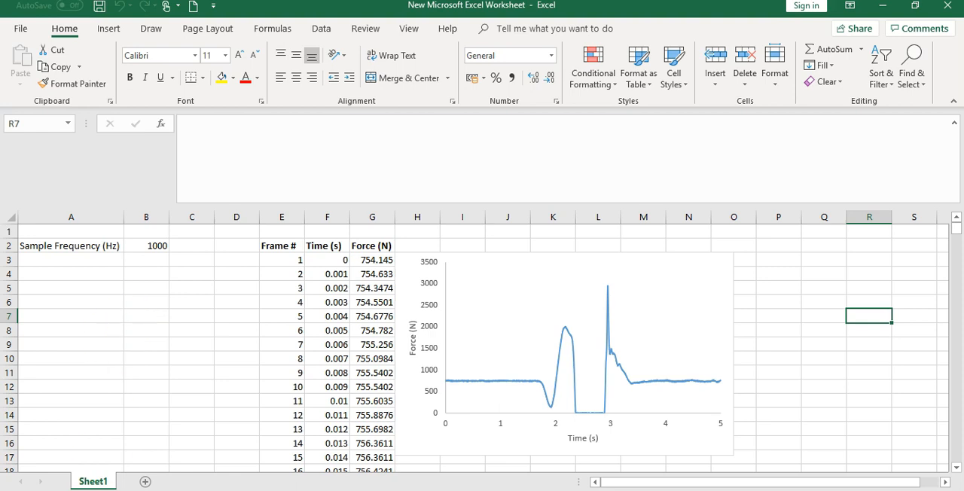
Label cell A3 as "Bodyweight (N)".
click(56, 258)
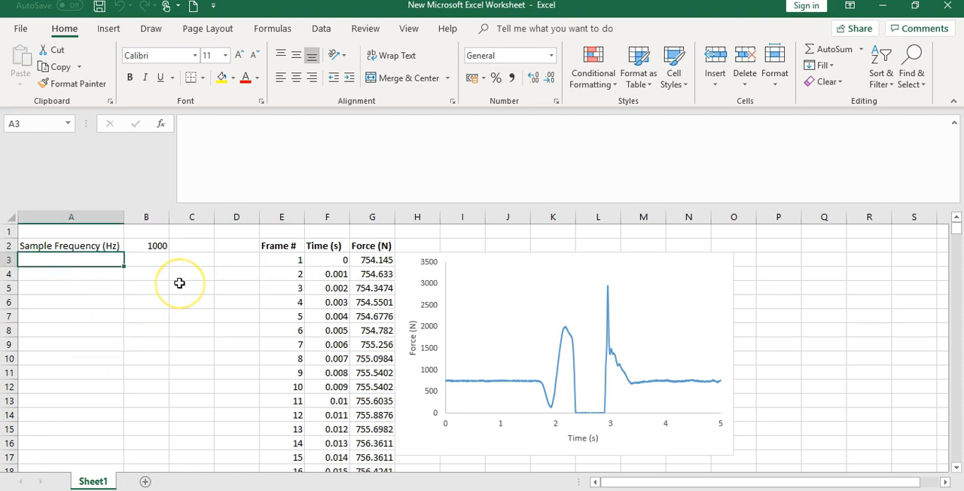
text(Bodyweight)
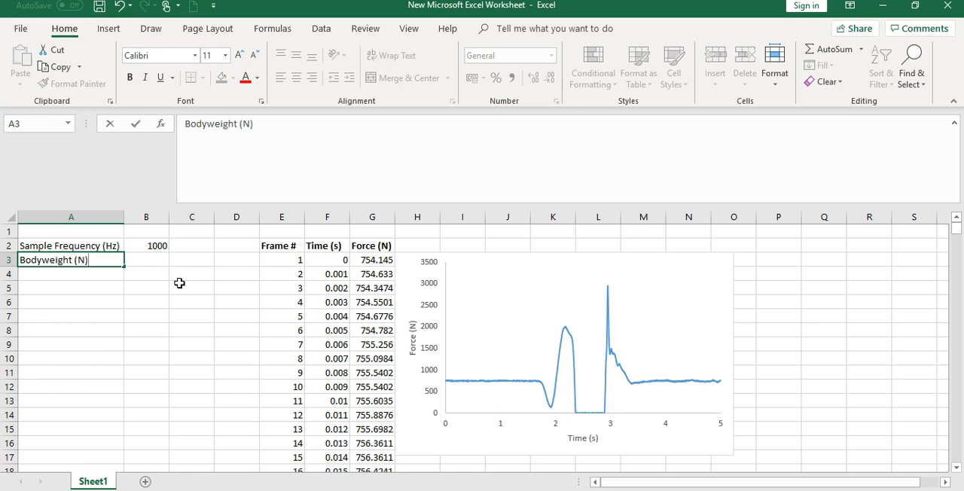
text( (N))
key(Tab)
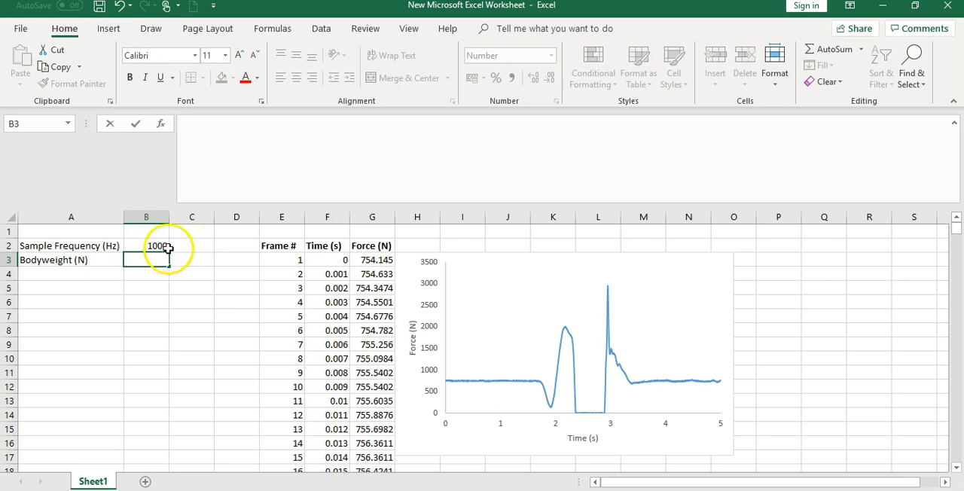
Begin an AVERAGE formula in B3 whose range starts at INDEX(G3:G5002,E3), using the full force column and the first frame number.
click(225, 155)
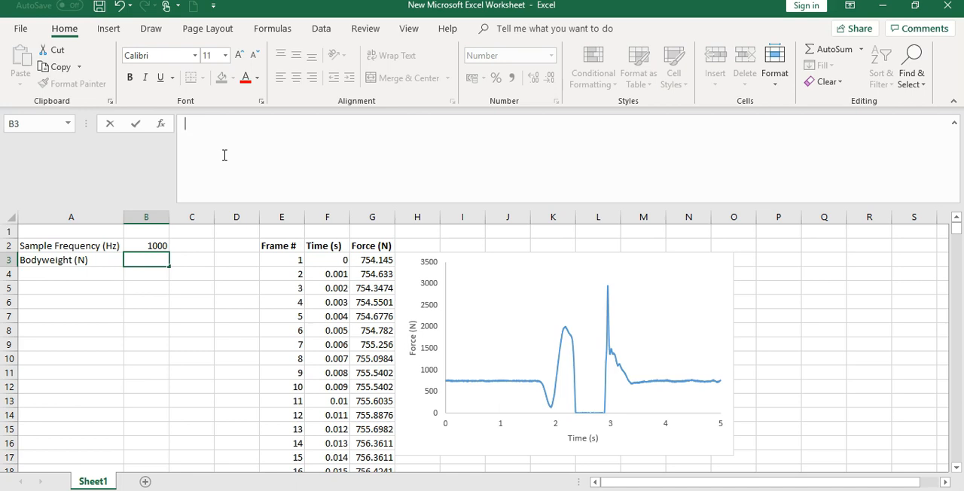
text(=ave)
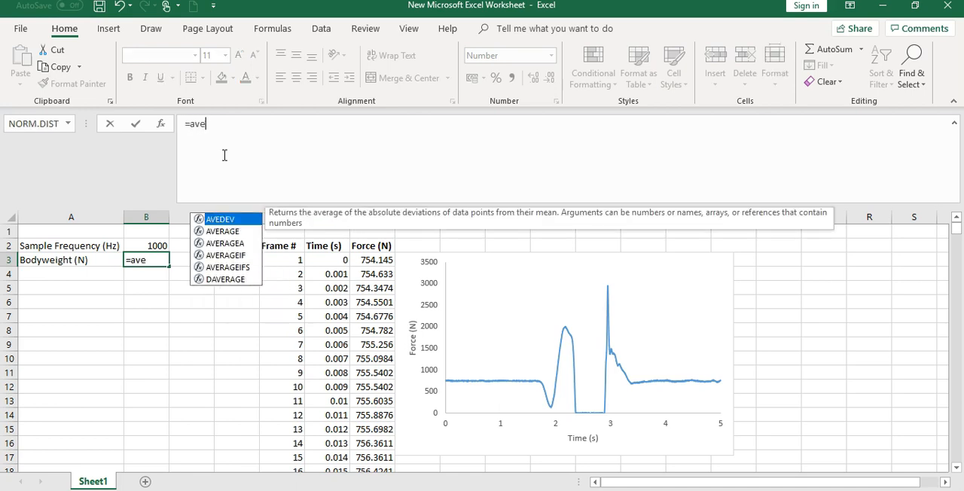
text(rage()
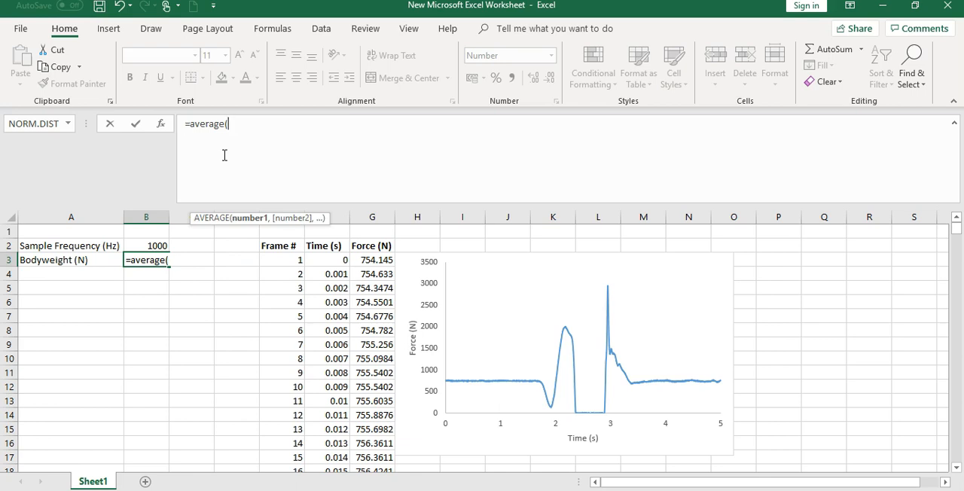
text(index)
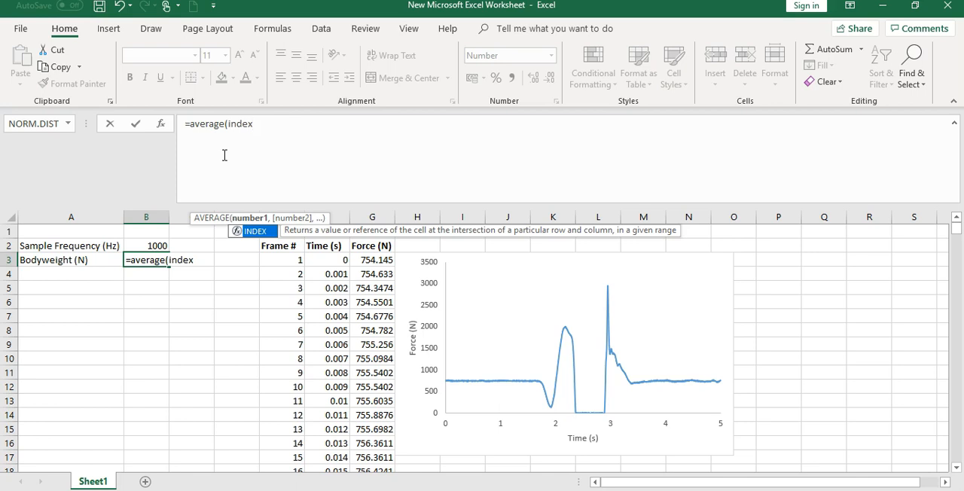
text(()
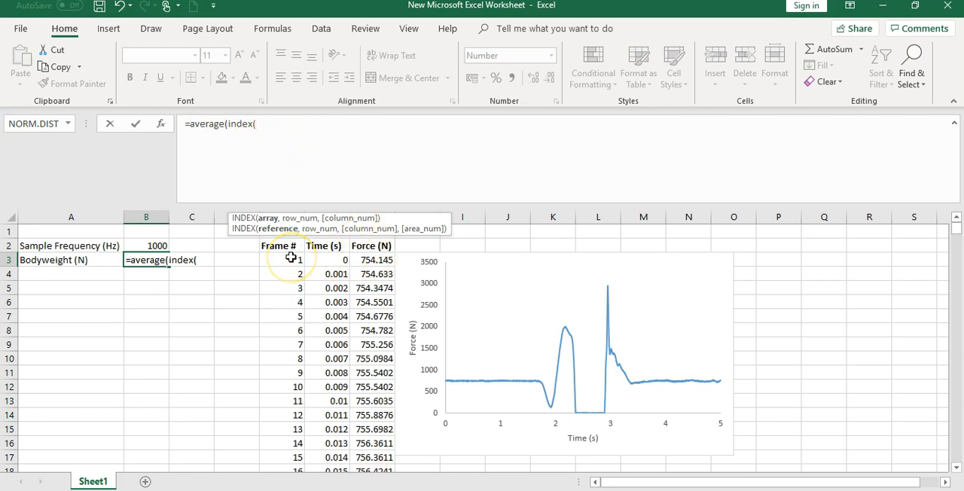
click(370, 257)
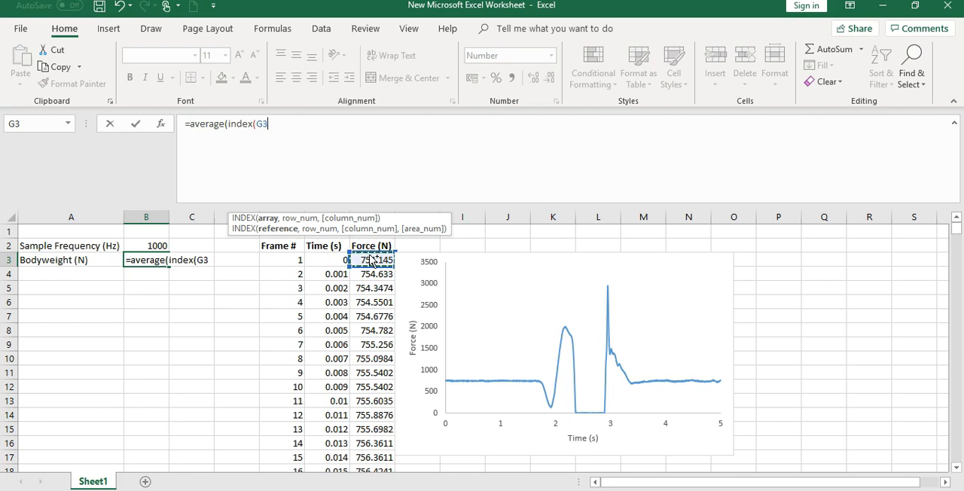
key(ctrl+shift+Down)
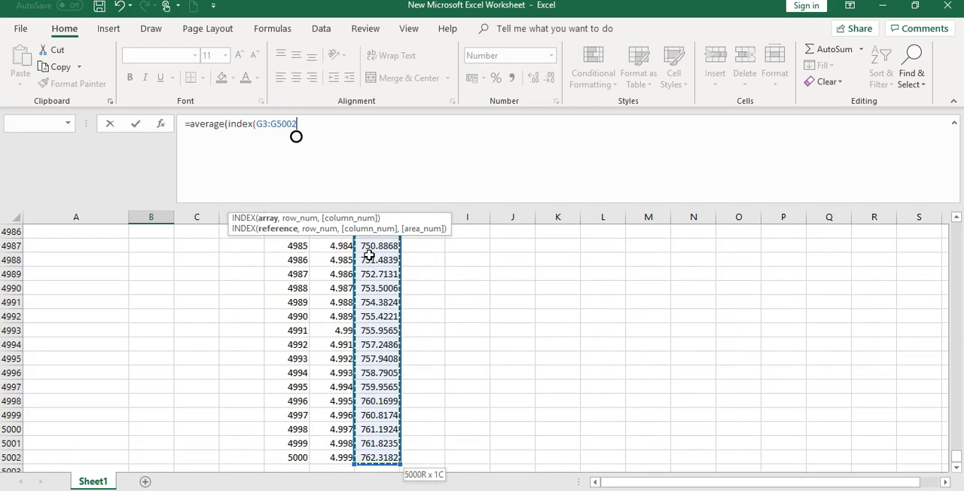
drag(959, 441, 954, 200)
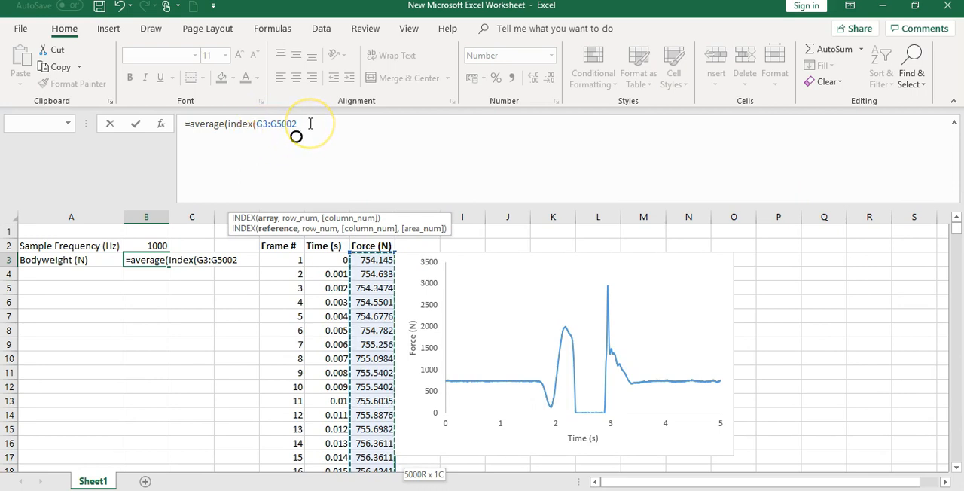
text(,)
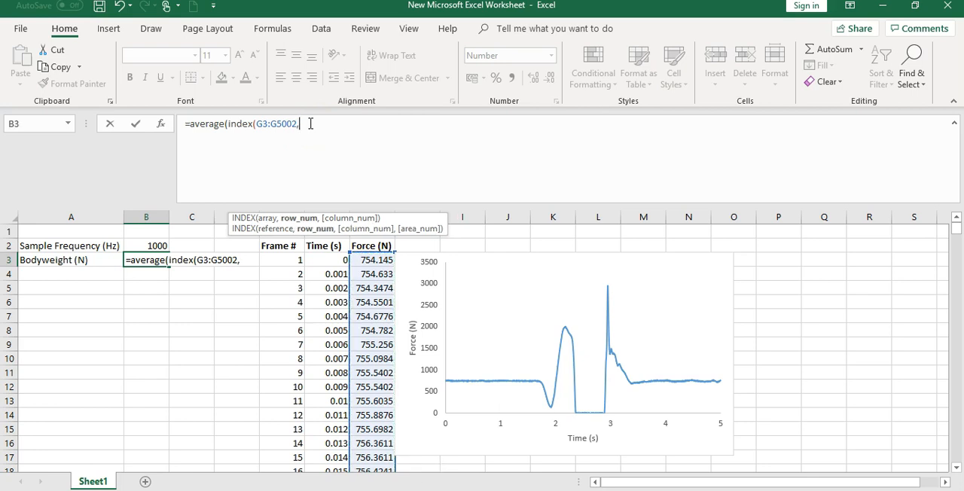
click(294, 260)
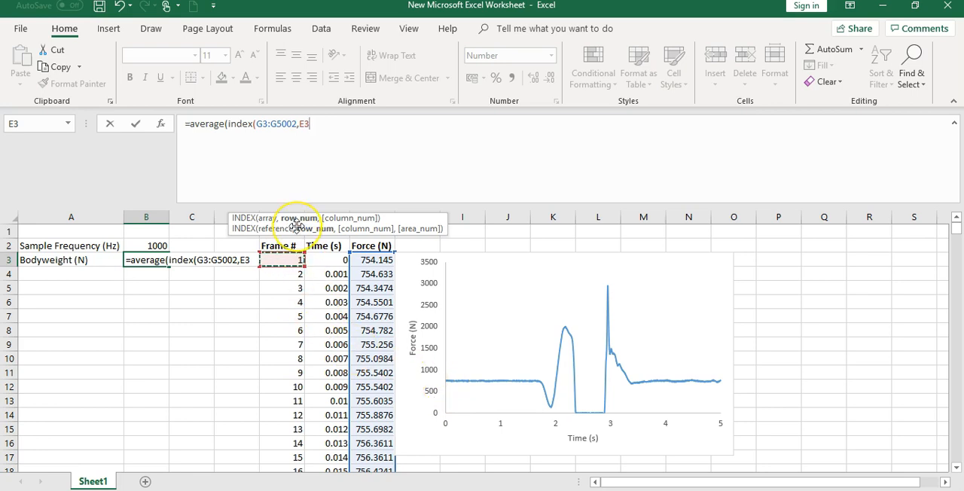
text();)
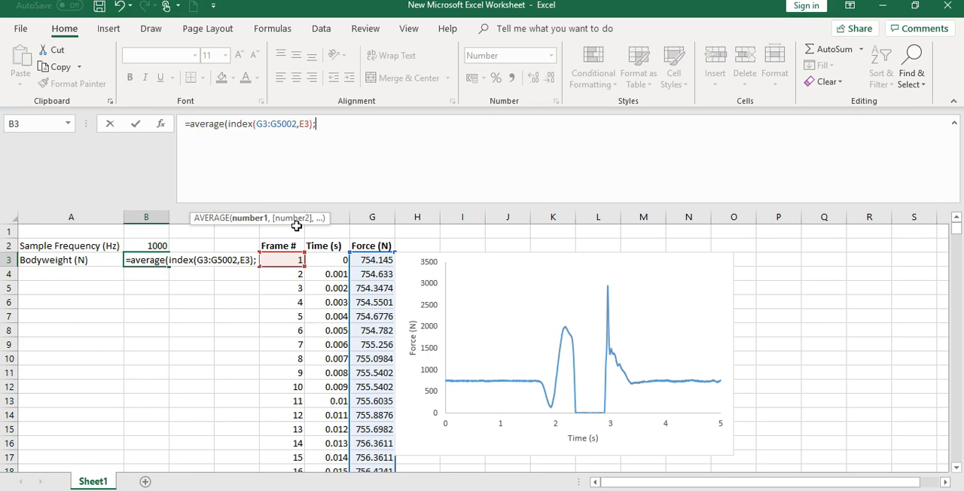
Complete the B3 formula as =AVERAGE(INDEX(G3:G5002,E3):INDEX(G3:G5002,B2)), ending the range at the sample frequency's row.
click(297, 167)
text(;index)
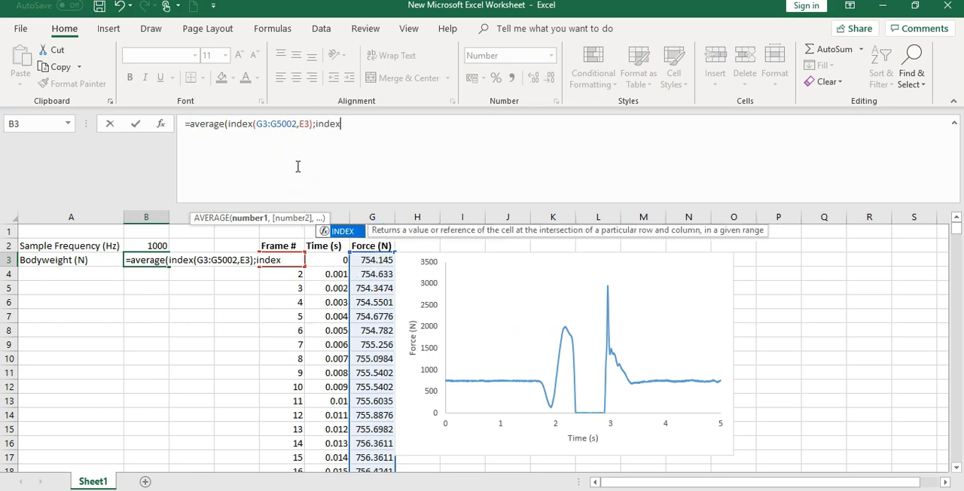
text(()
click(380, 260)
key(ctrl+shift+Down)
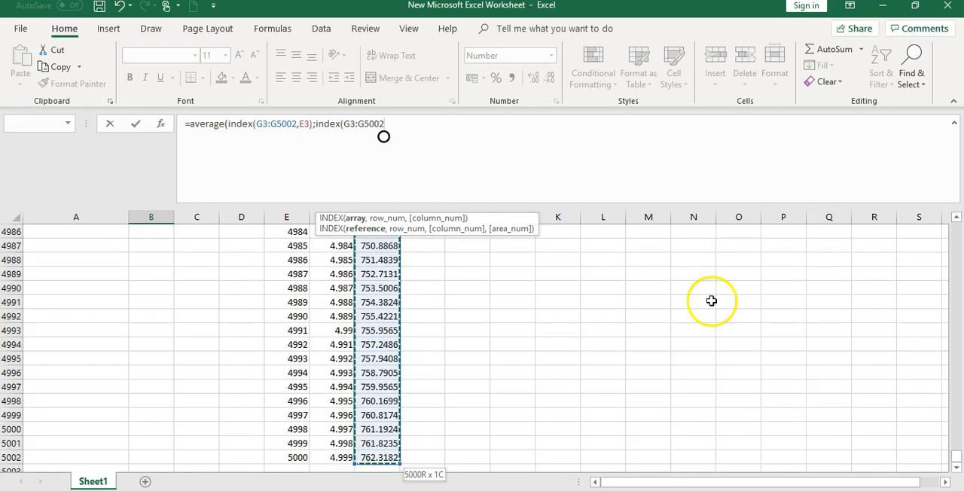
drag(957, 434, 957, 224)
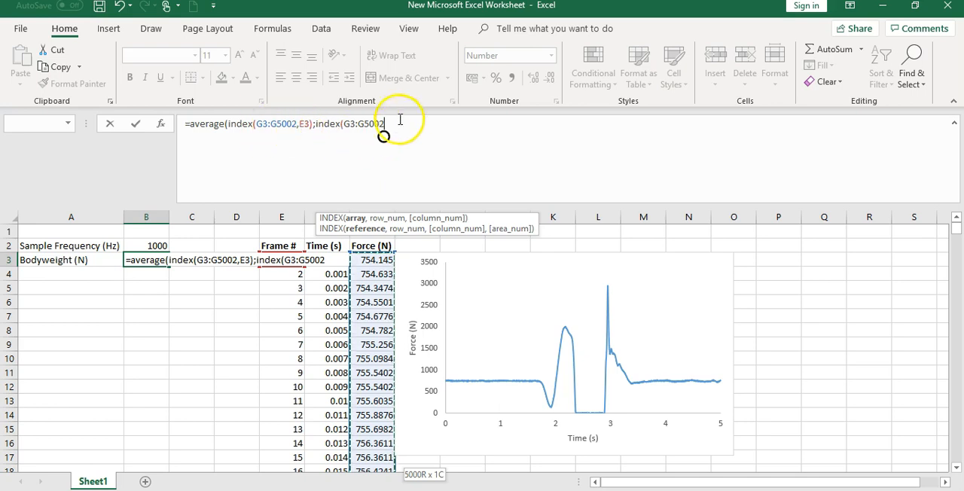
text(,)
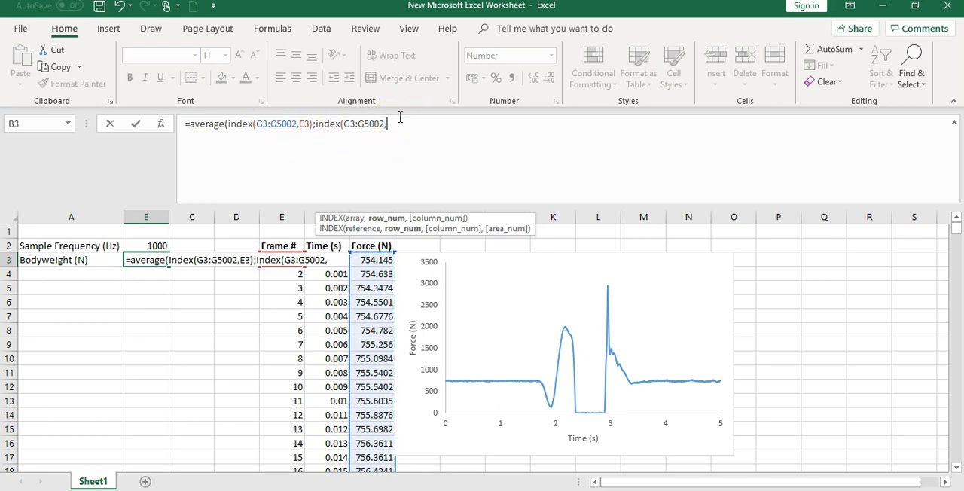
click(185, 259)
click(156, 247)
click(157, 247)
text())
text())
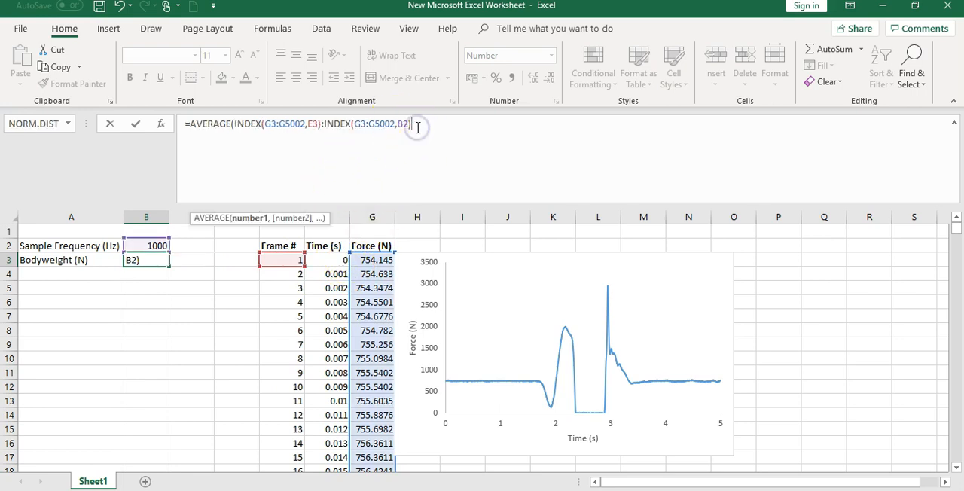
text())
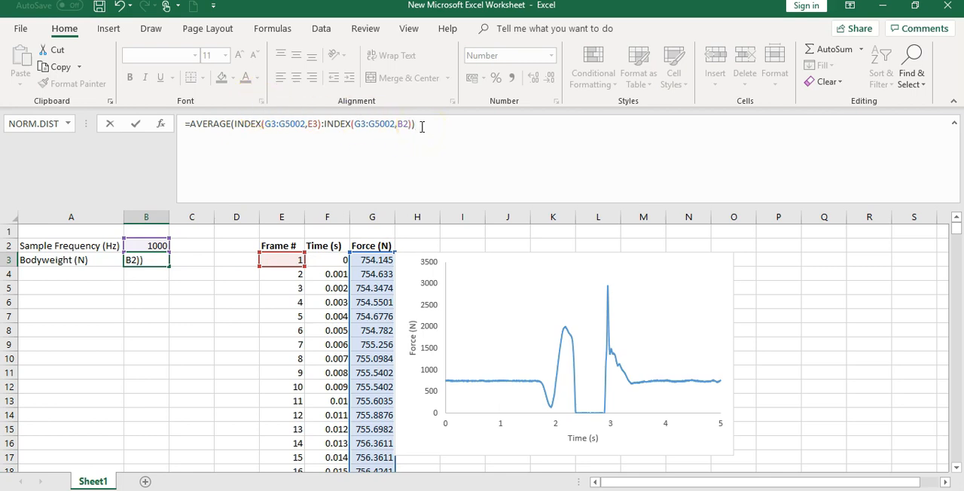
key(Return)
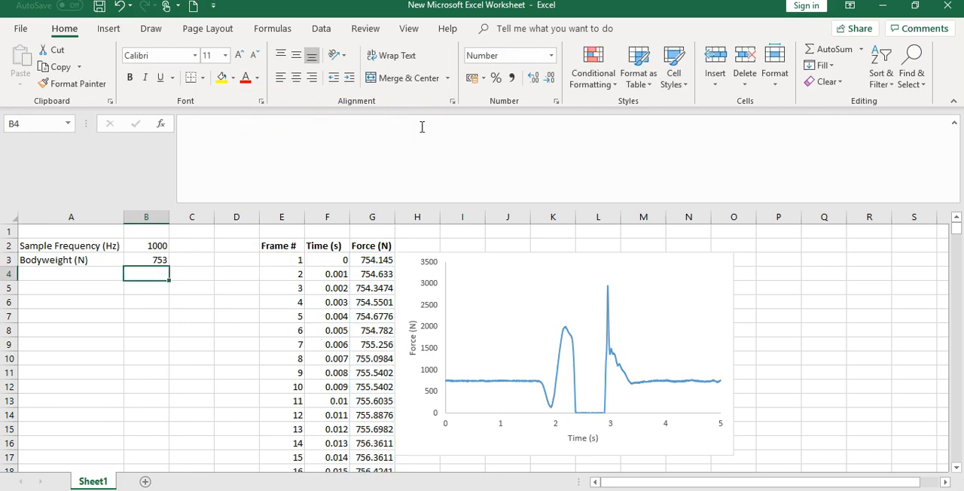
click(162, 260)
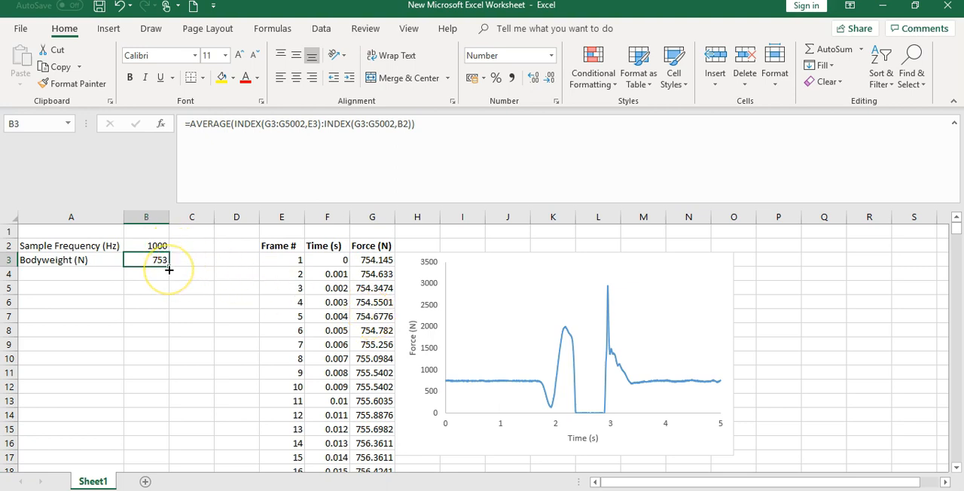
Label cell A4 as "5SD Bodyweight (N)".
click(97, 273)
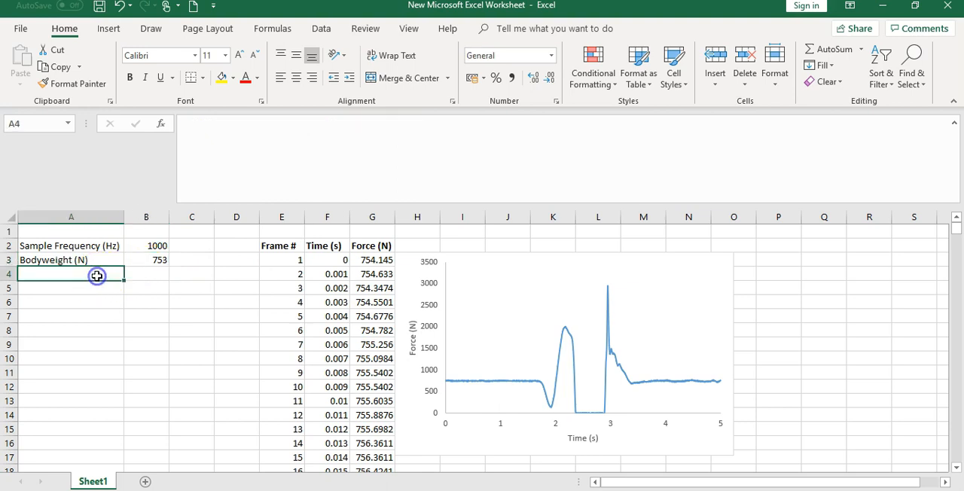
text(5SD)
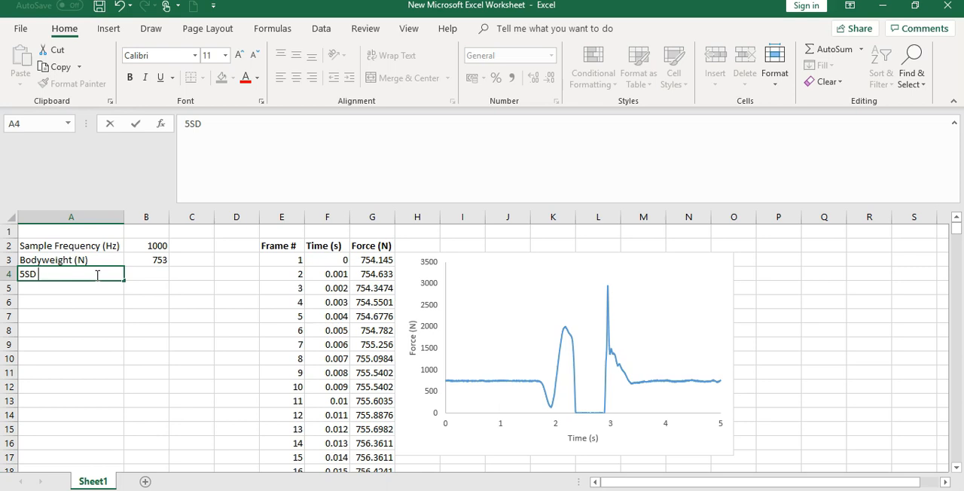
text(Bodyweight)
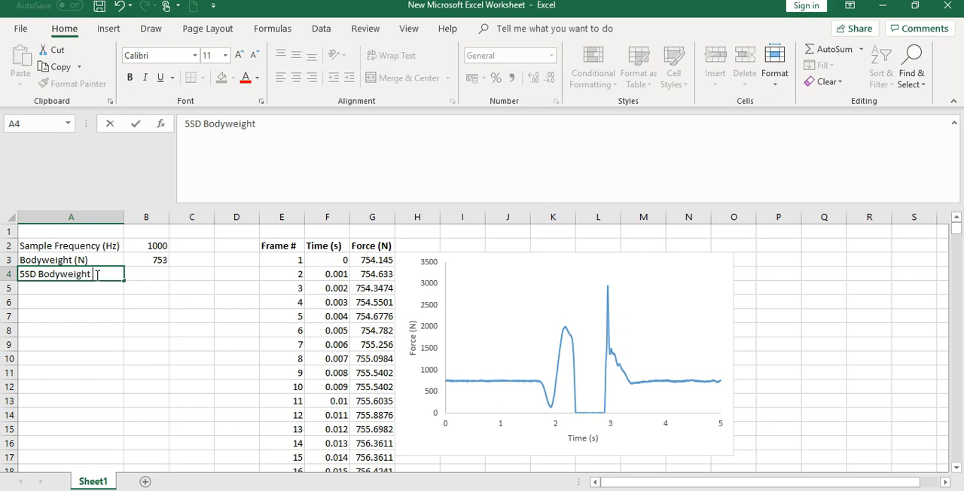
text( (N))
key(Tab)
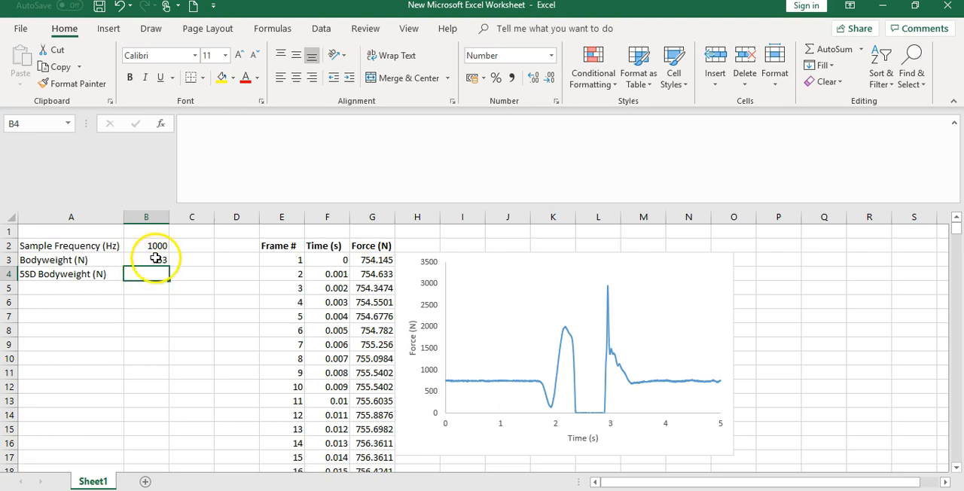
Copy the text of the AVERAGE formula in B3 into cell B4 with its references unchanged.
click(156, 259)
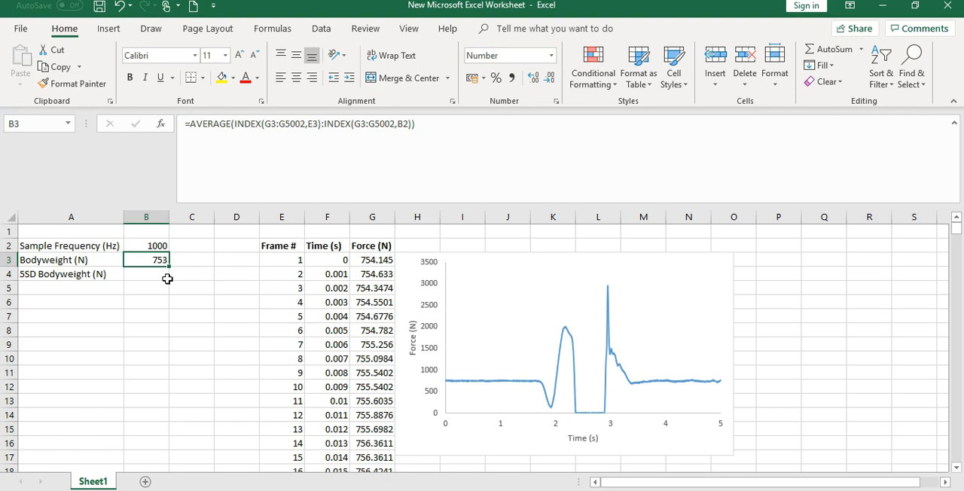
drag(415, 124, 166, 122)
key(ctrl+c)
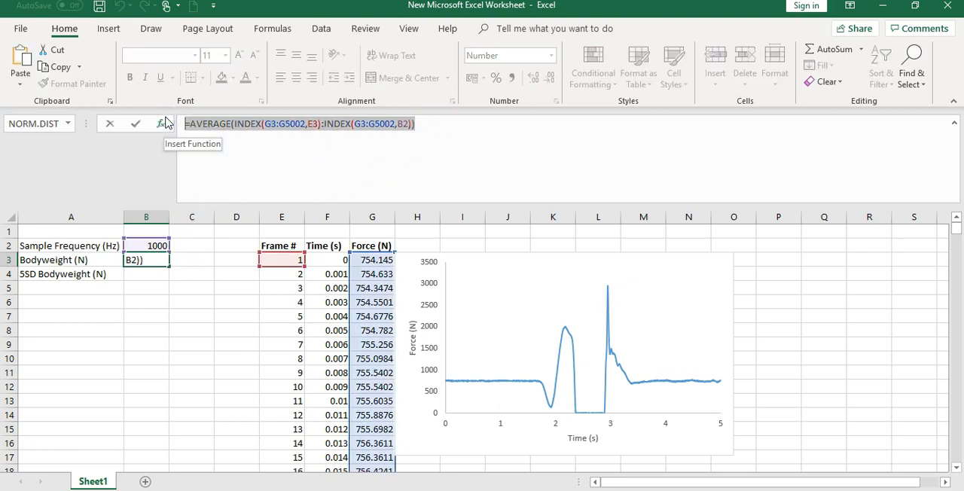
key(Return)
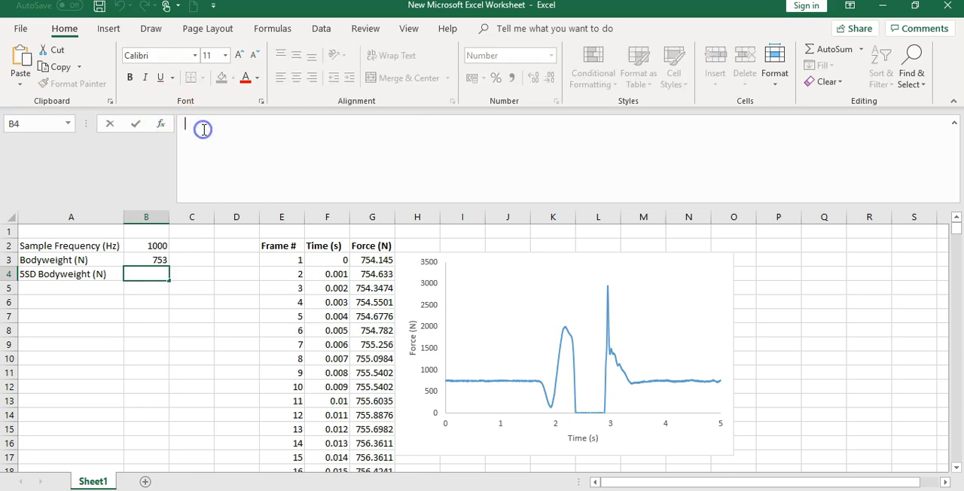
click(203, 130)
key(ctrl+v)
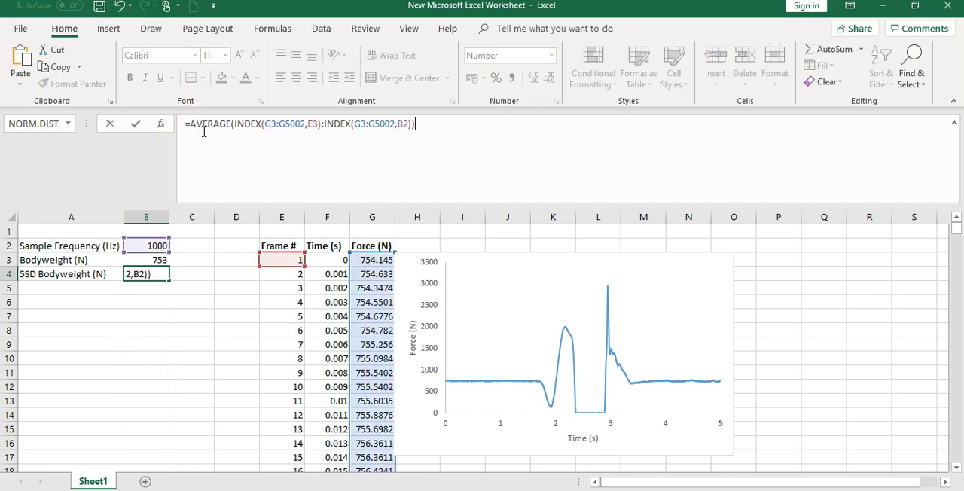
Replace AVERAGE with STDEV in the B4 formula to calculate the standard deviation over the same force range.
double_click(213, 125)
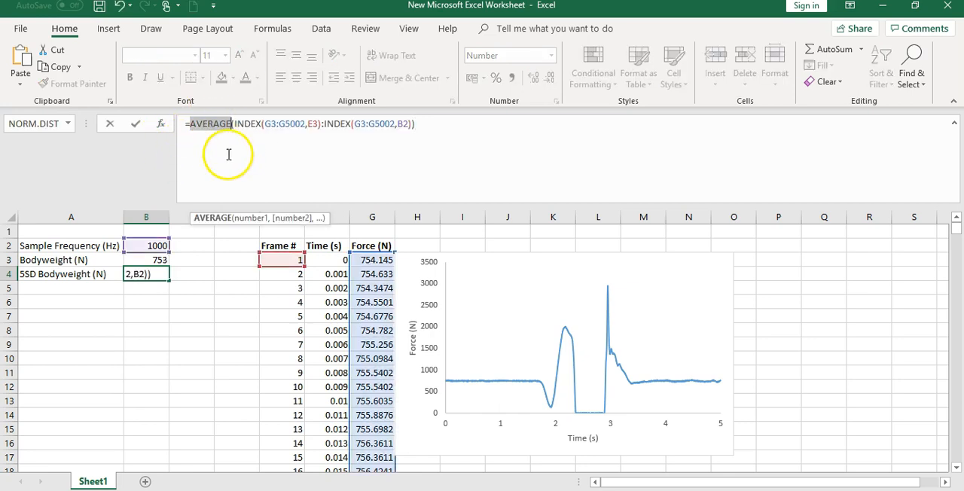
text(stdev)
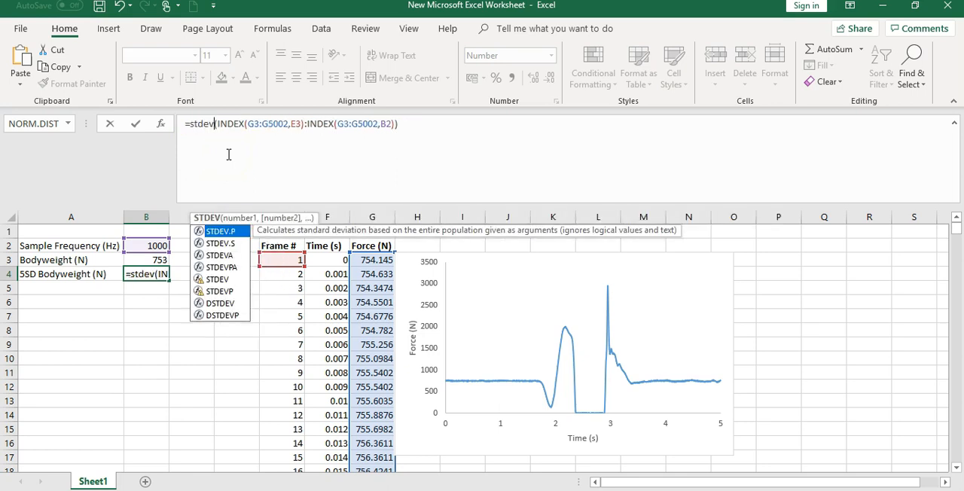
key(Return)
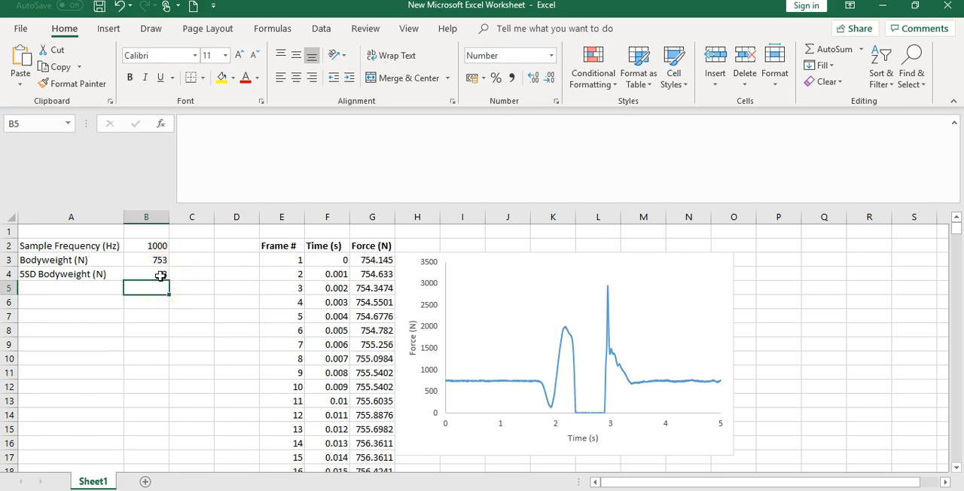
Wrap the STDEV expression in B4 in parentheses and multiply it by 5.
click(160, 276)
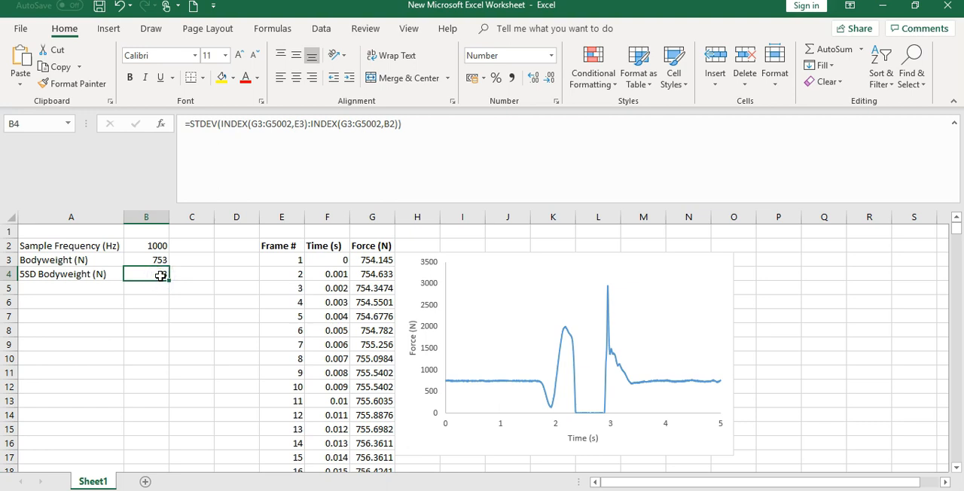
click(192, 125)
text(()
click(432, 126)
text())
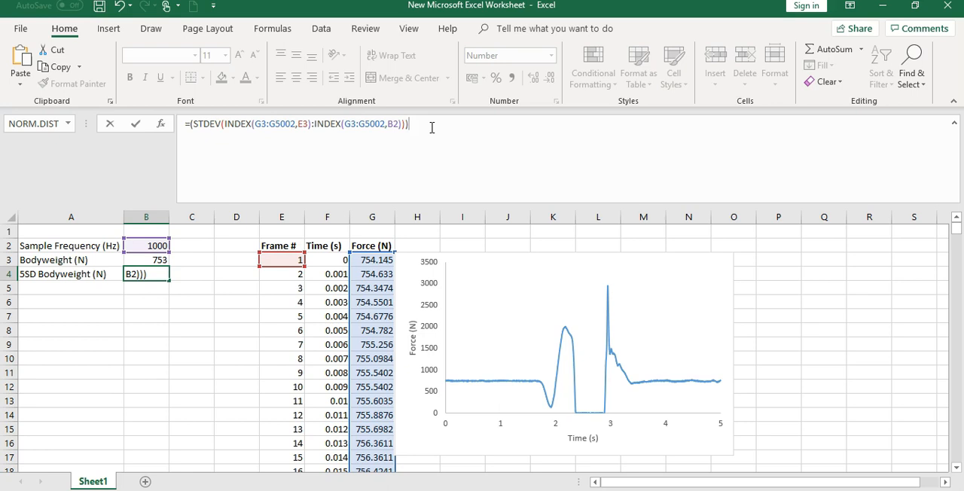
text(*5)
key(Return)
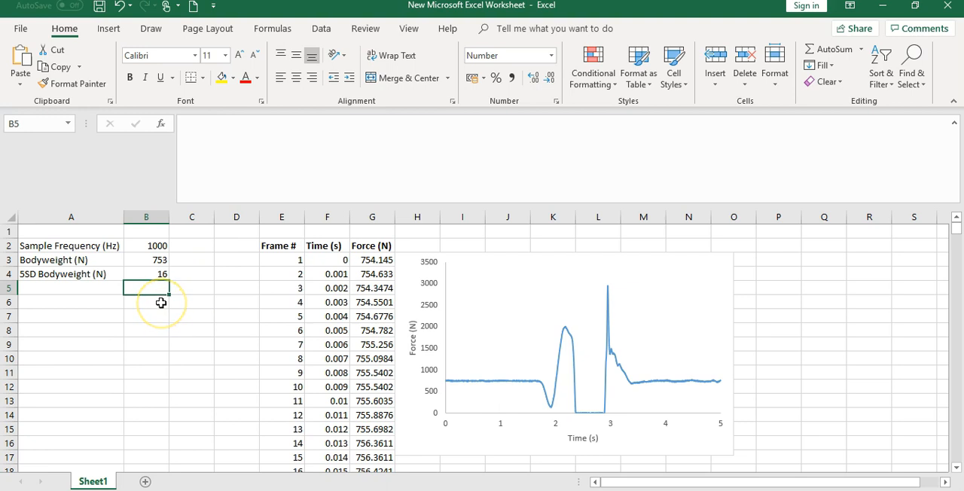
click(160, 278)
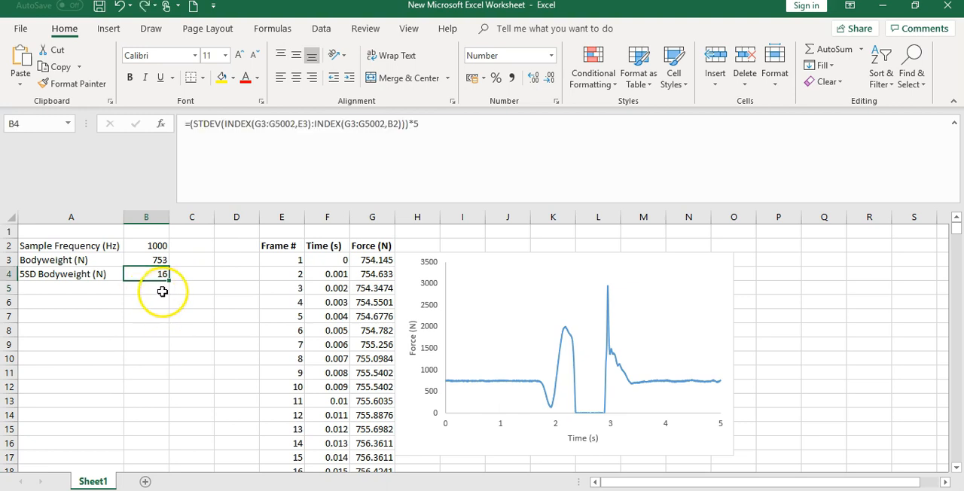
Label cell A5 as "Onset Threshold (N)".
click(98, 291)
text(O)
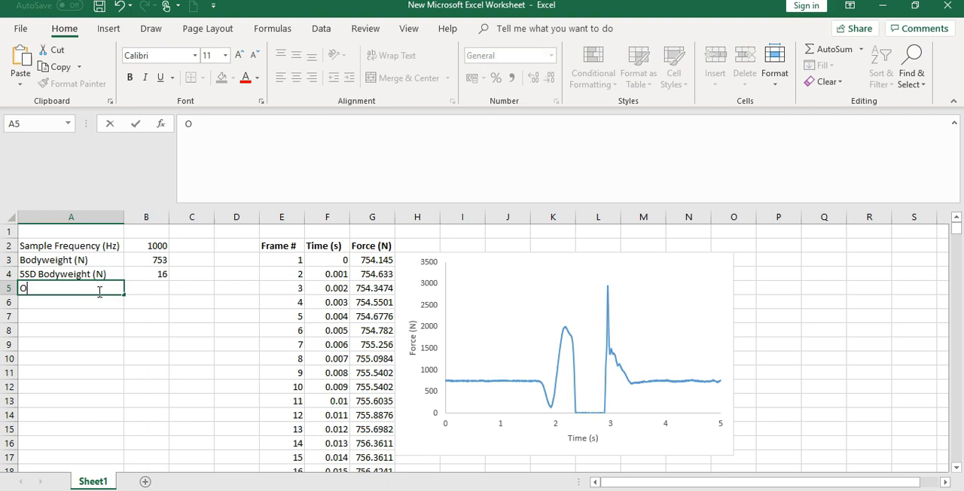
text(nset Threshold (N))
key(Tab)
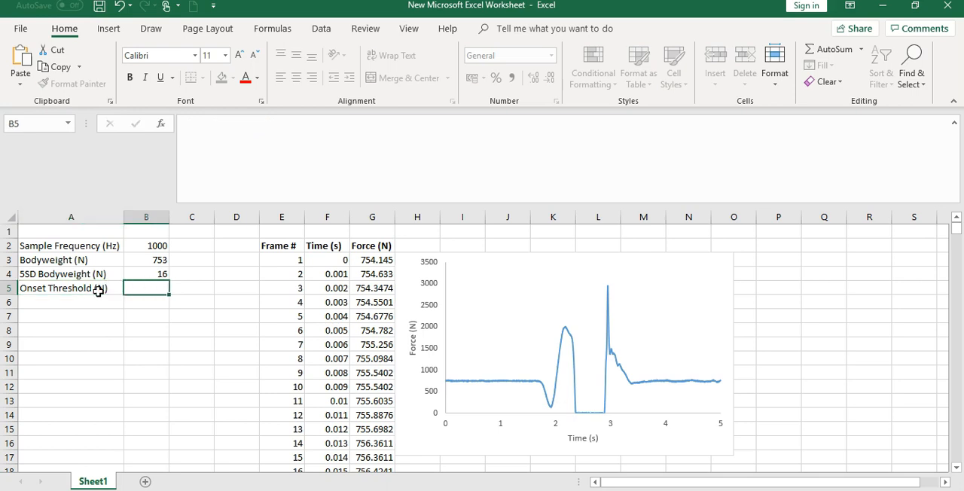
Calculate the onset threshold in B5 by subtracting the five standard deviations from bodyweight with =B3-B4.
text(=)
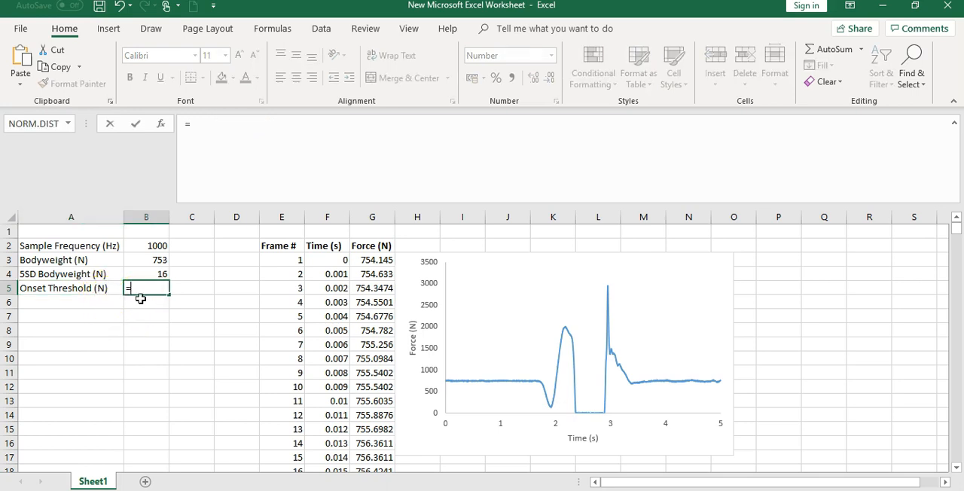
click(145, 259)
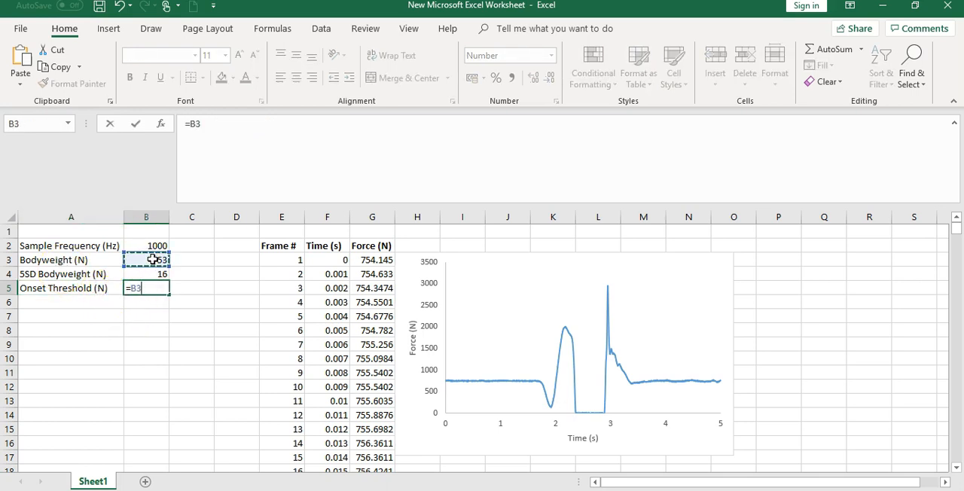
text(-)
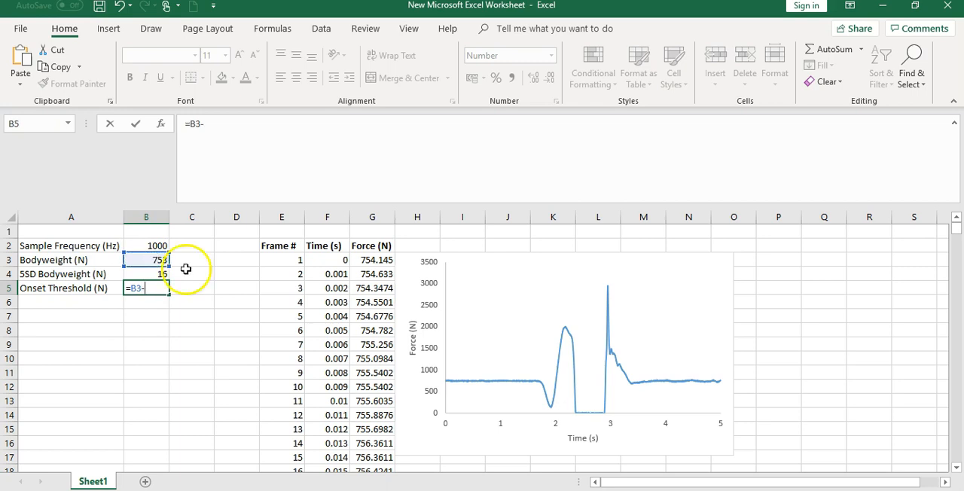
click(148, 274)
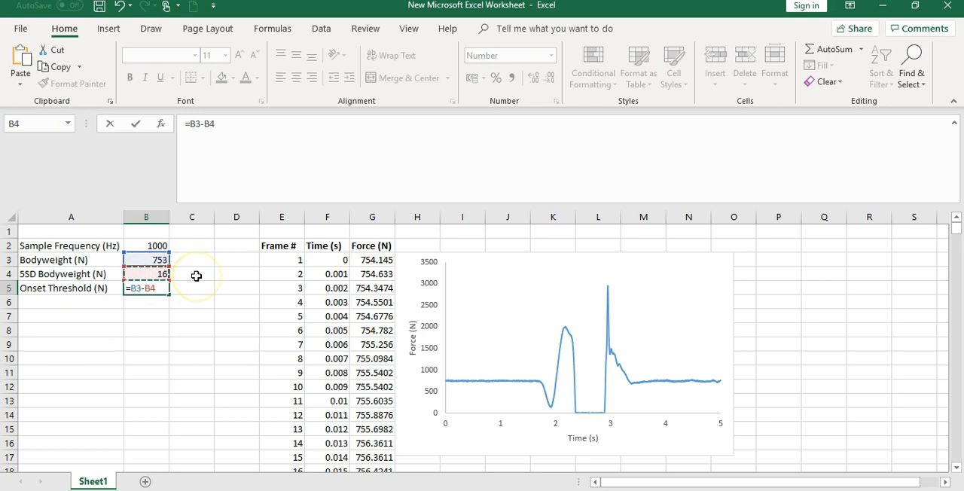
key(Return)
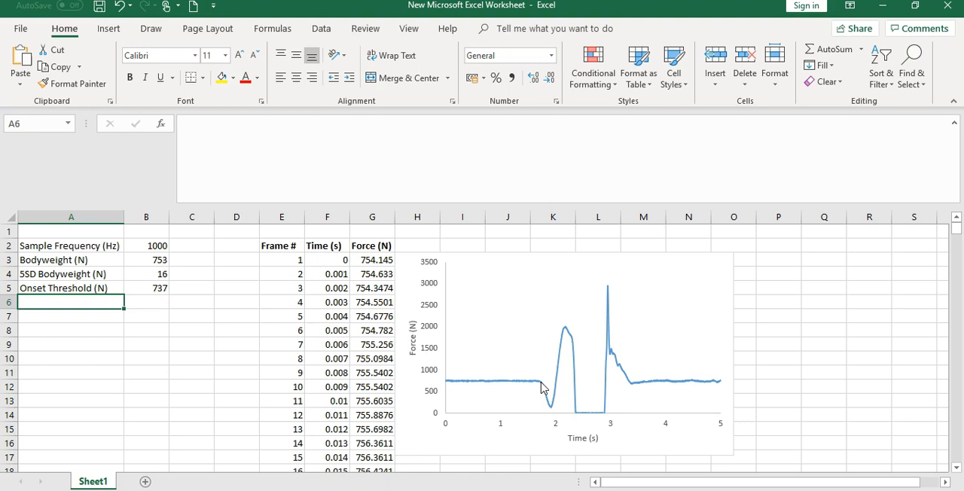
Enter the headings "Instants", "#Frame" and "Time (s)" across cells A8 to C8.
click(60, 328)
double_click(61, 330)
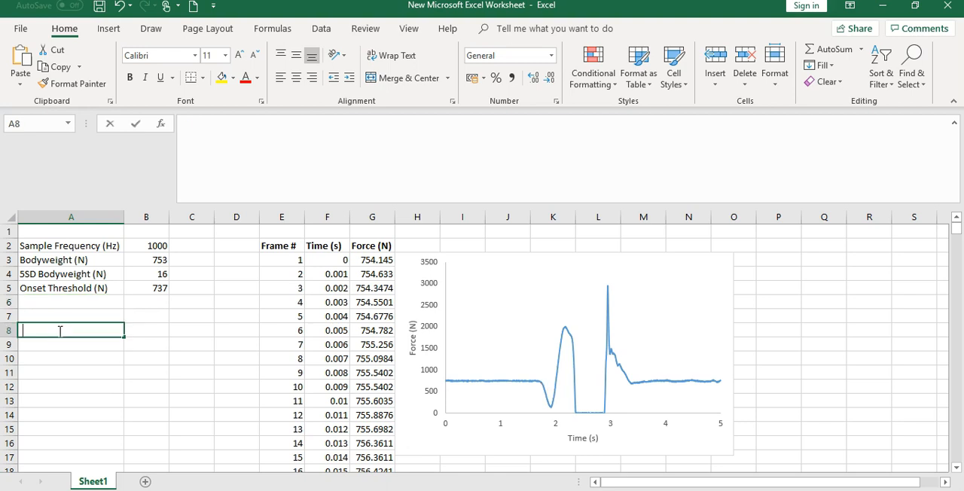
text(Instants)
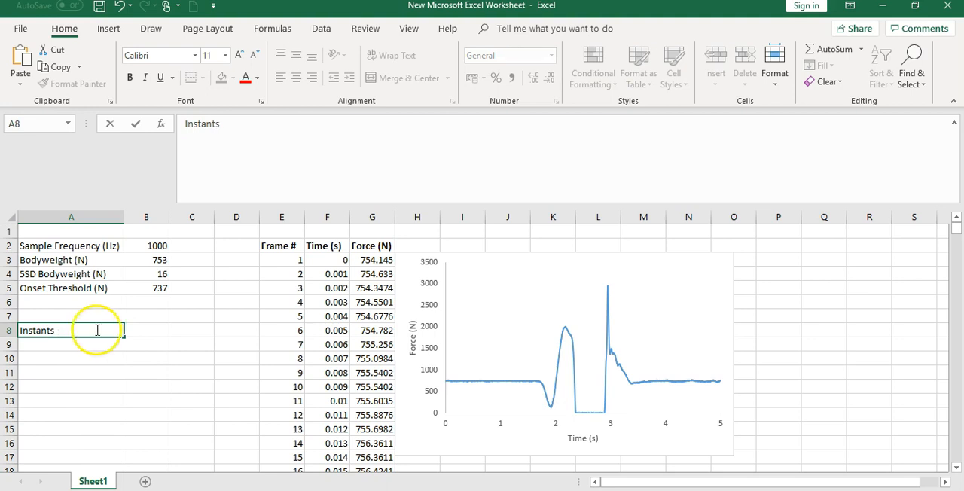
click(133, 328)
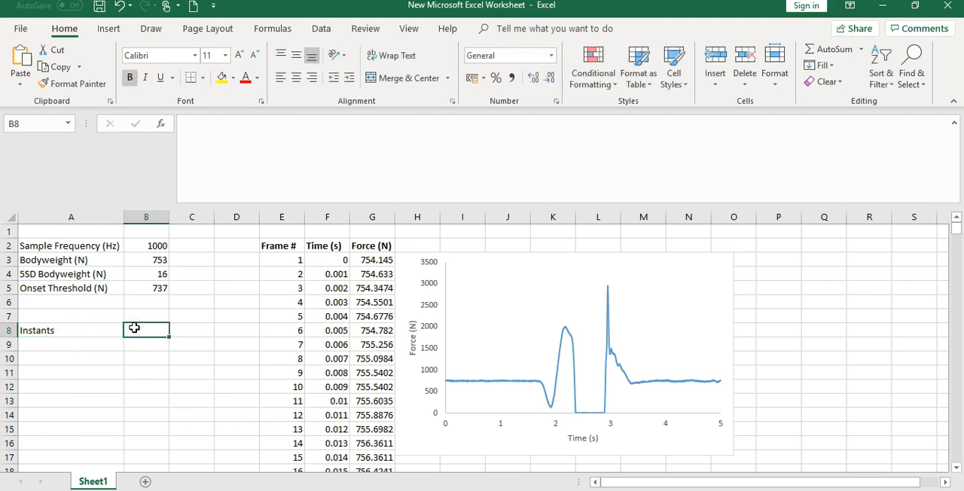
text(#Frame)
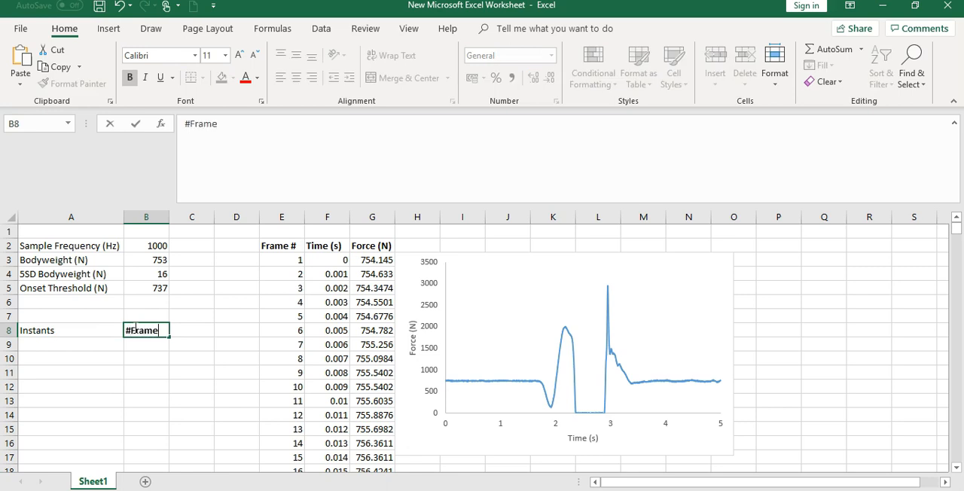
key(Tab)
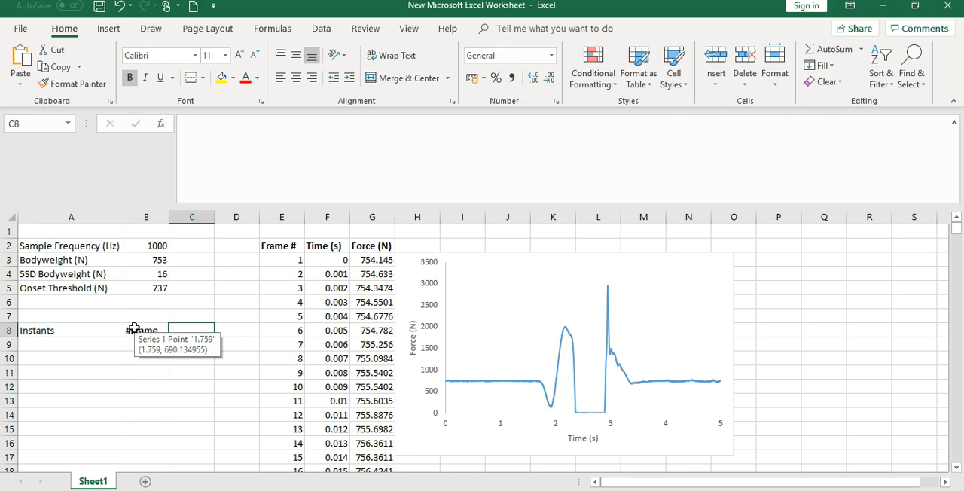
text(Time)
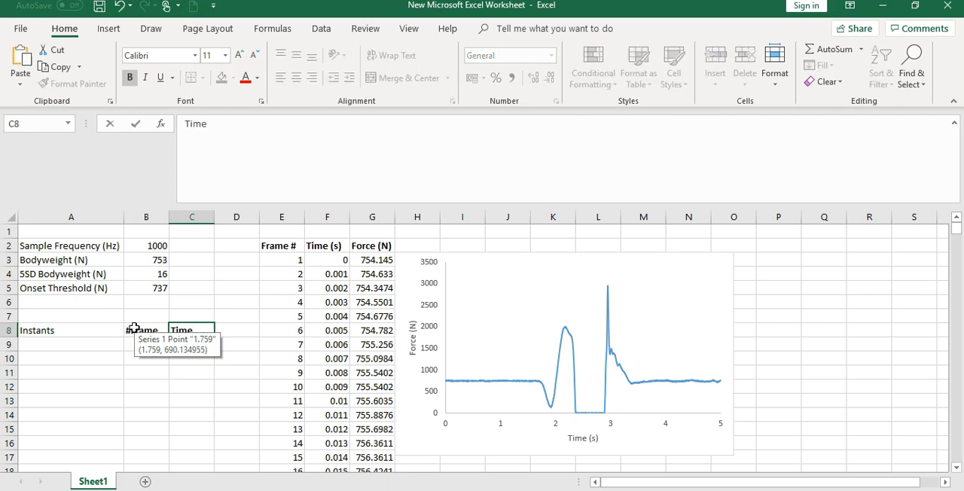
text( (s))
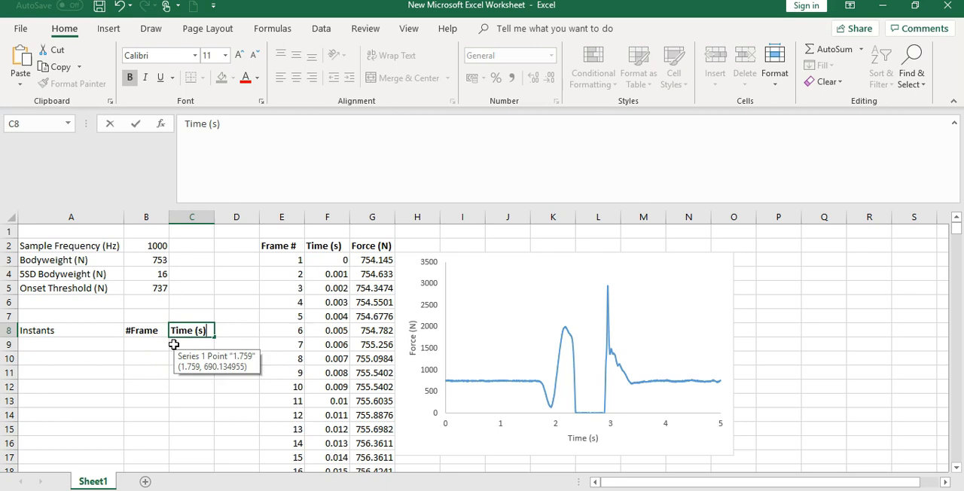
Label cell A9 as "Onset of movement".
click(117, 345)
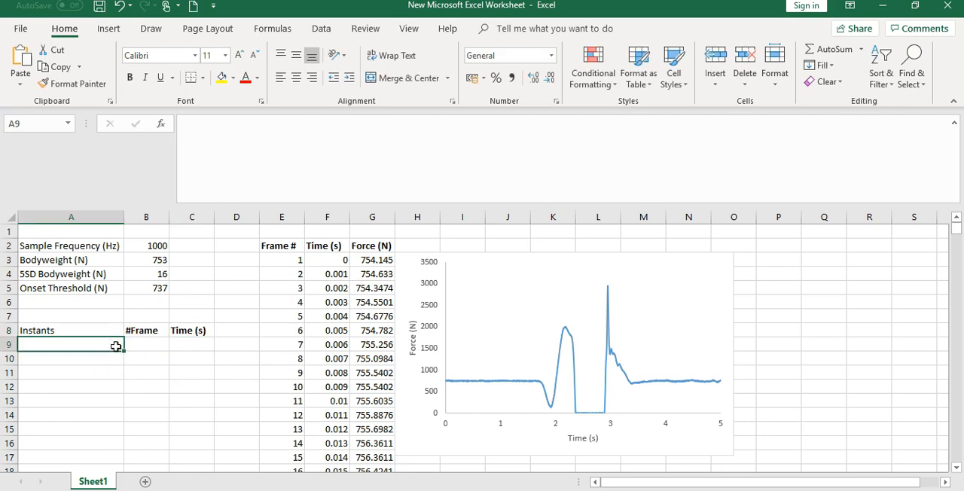
text(Onset of)
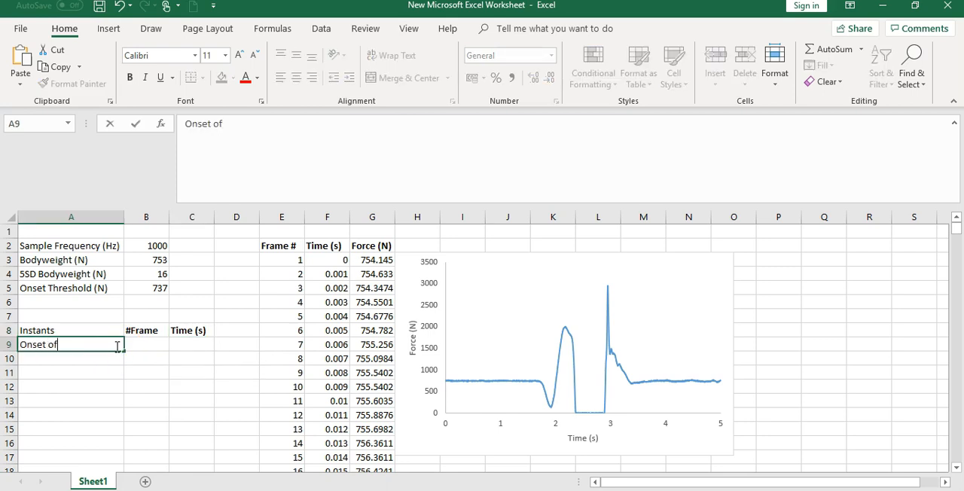
text( movement)
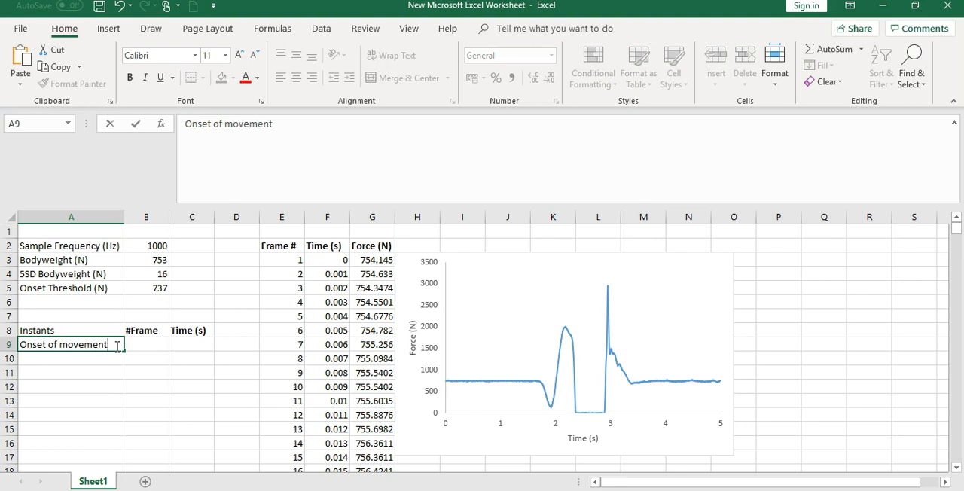
Begin a MATCH formula in B9 with the onset threshold in B5 as its lookup value.
click(137, 346)
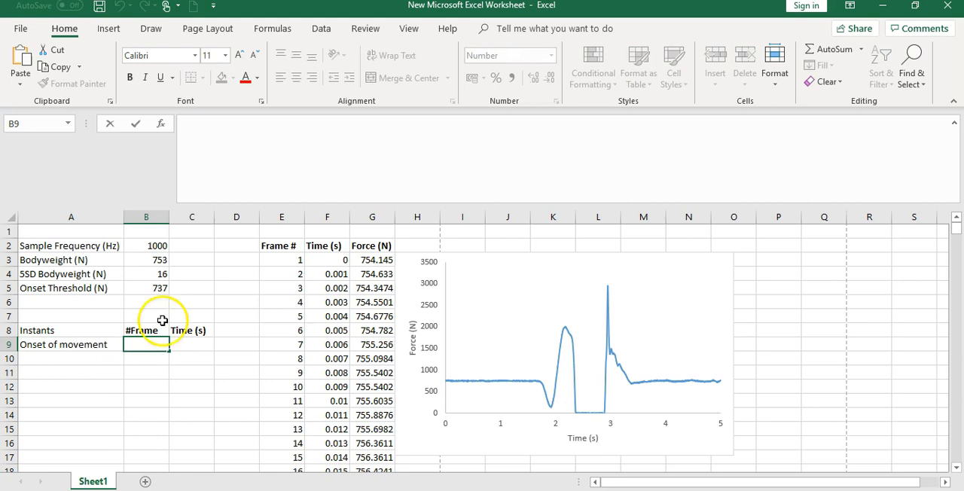
click(225, 149)
text(=match)
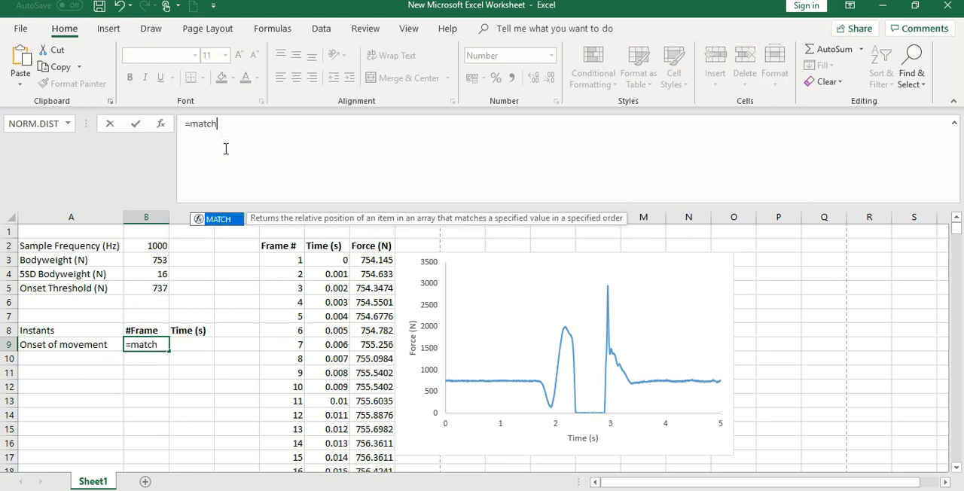
text(()
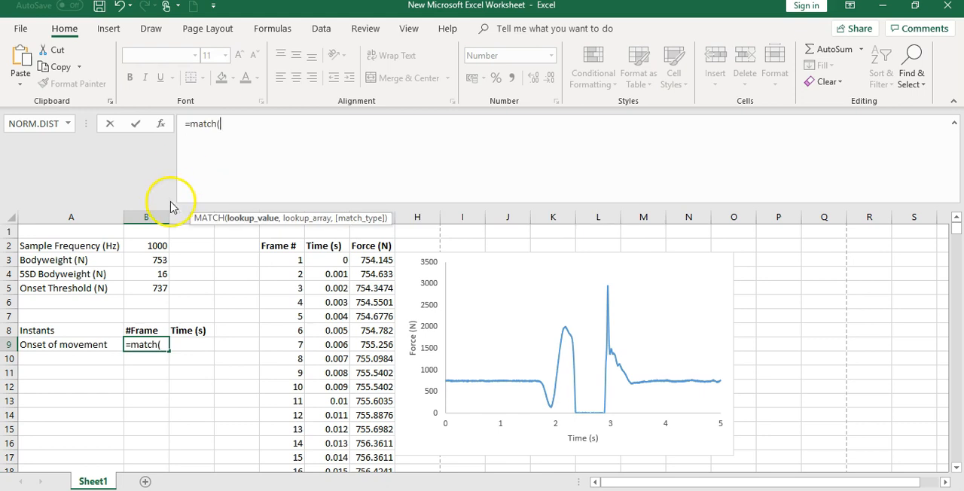
click(158, 290)
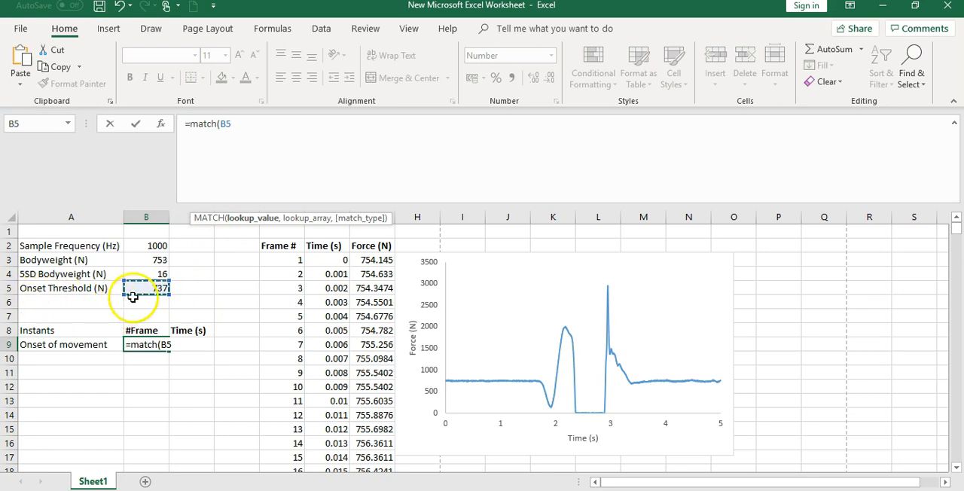
text(,)
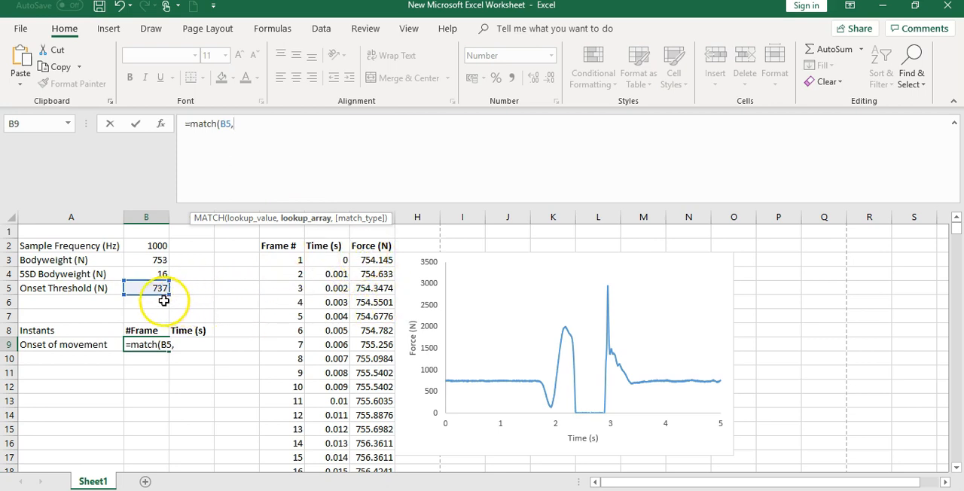
Complete the B9 MATCH formula with the force range G3:G5002 as lookup array and match type -1.
click(380, 261)
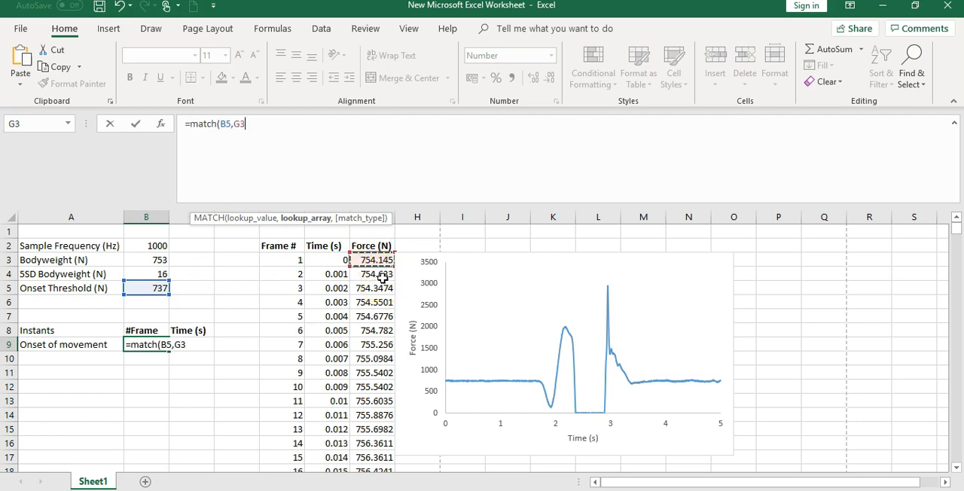
key(ctrl+shift+Down)
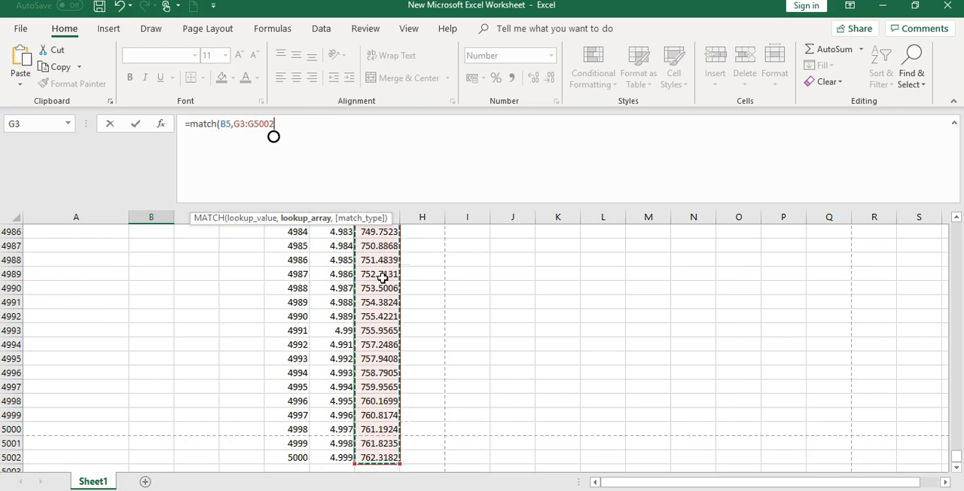
text(,)
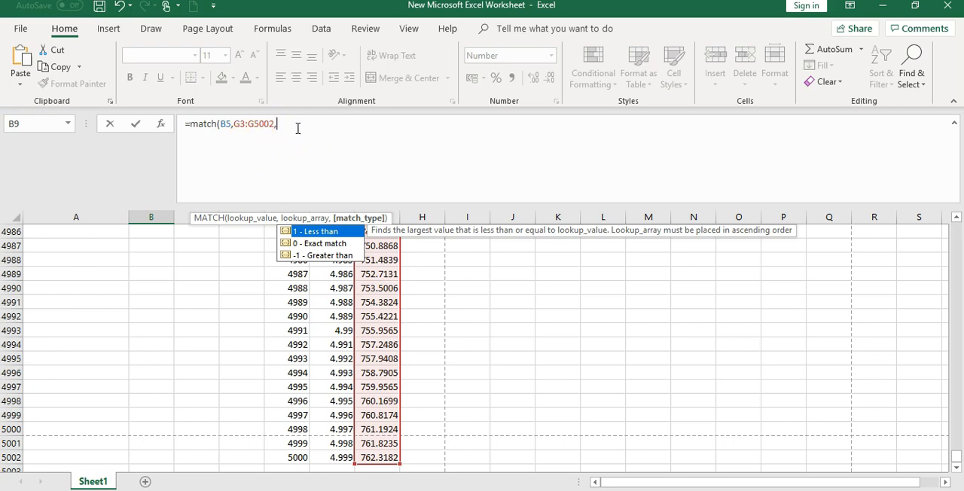
text(-1)
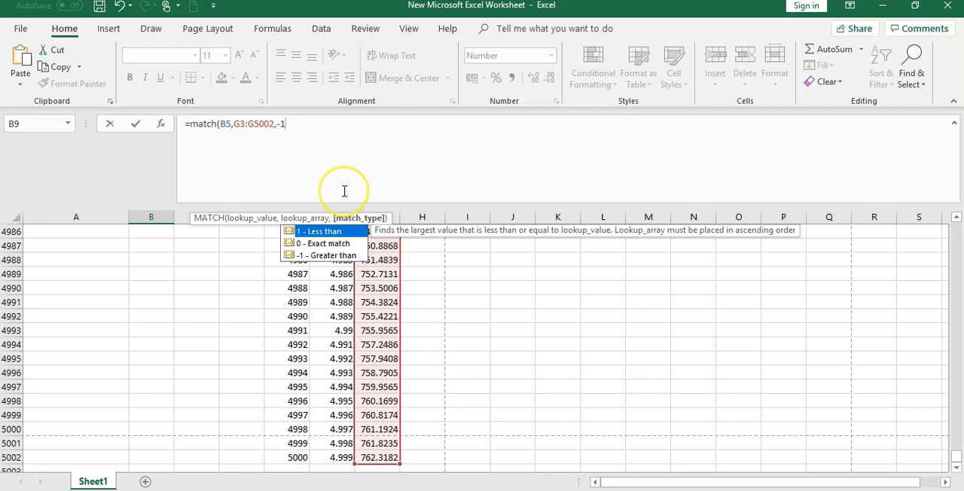
text())
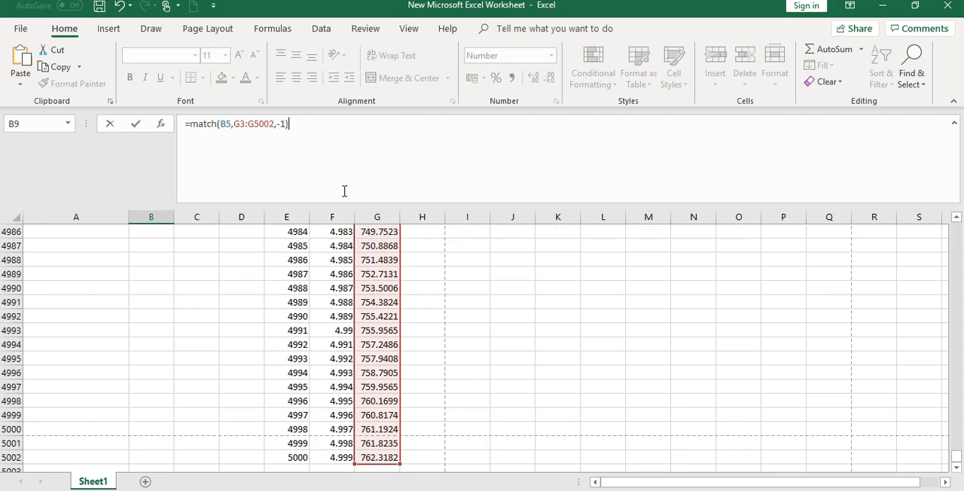
key(Return)
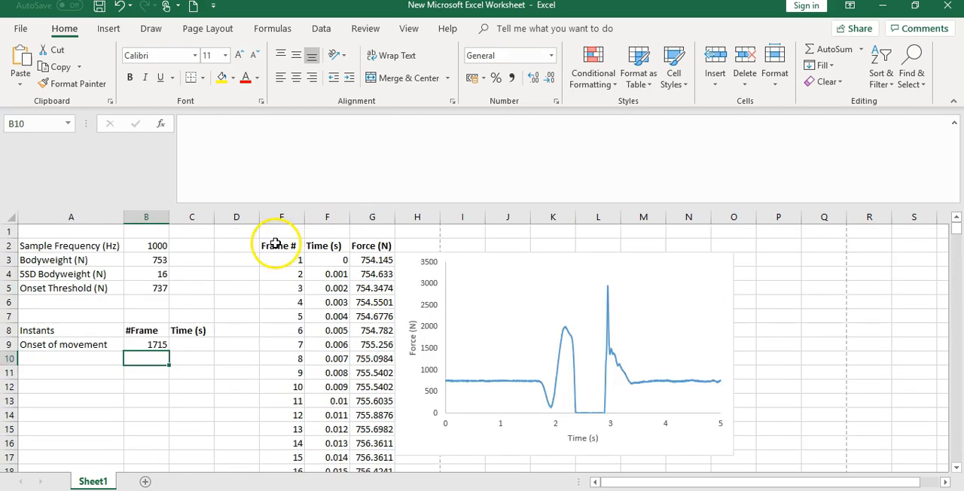
Enclose the MATCH formula in B9 in an outer pair of parentheses and start a subtraction after it.
click(157, 346)
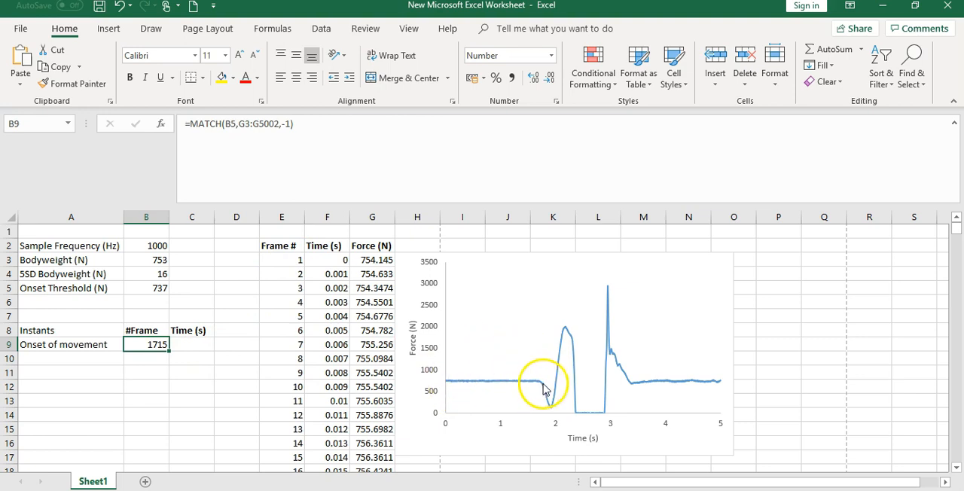
mouse_move(544, 390)
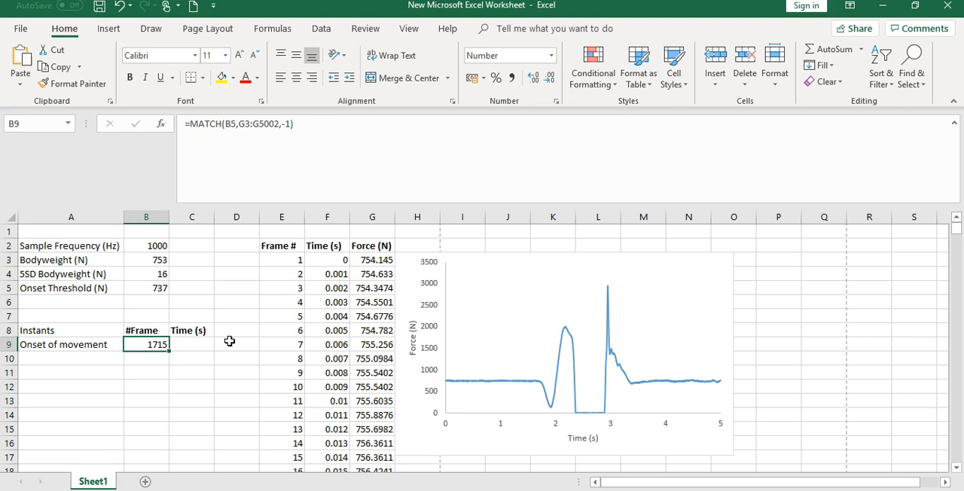
click(189, 124)
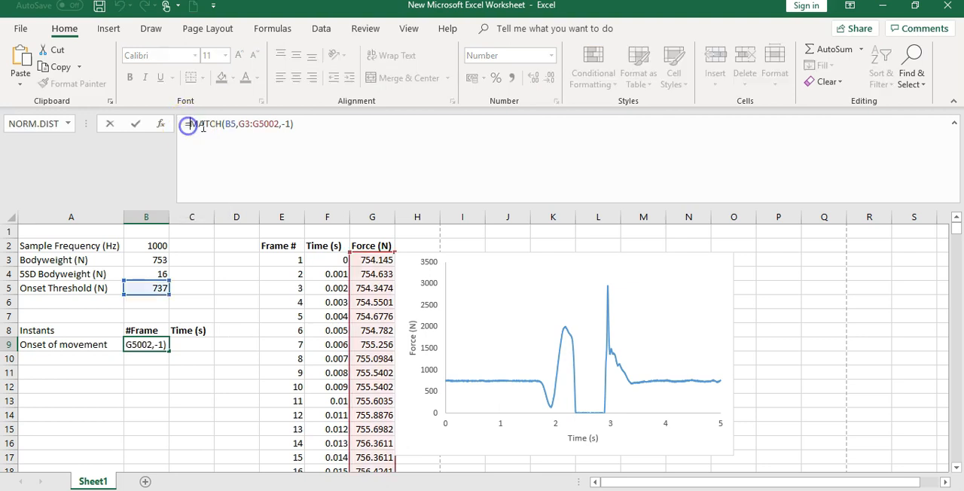
text(()
click(312, 133)
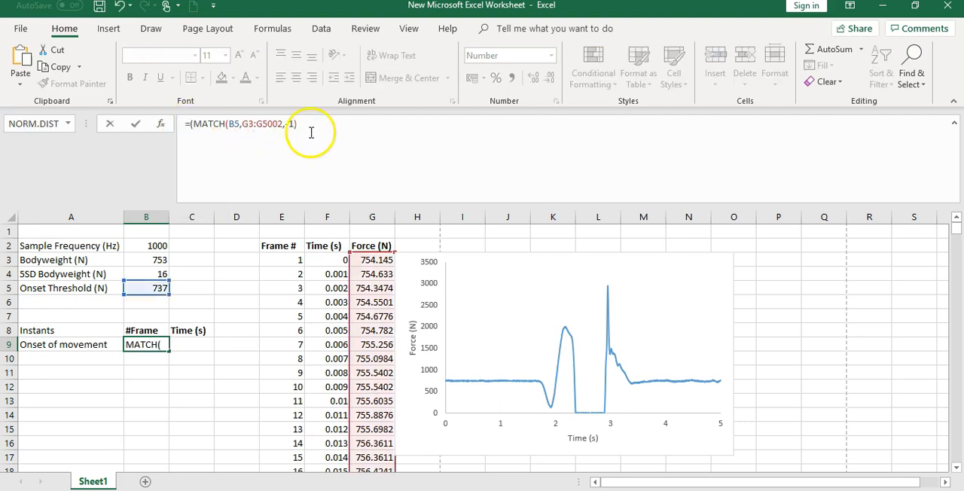
text()-()
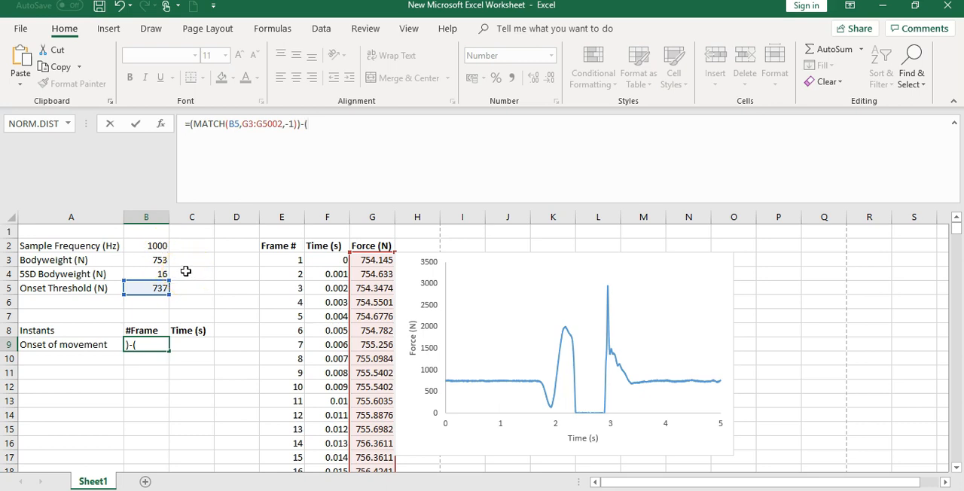
Complete the B9 formula by subtracting 0.03/(1/B2), fixing the reference to the sample frequency in B2.
click(313, 124)
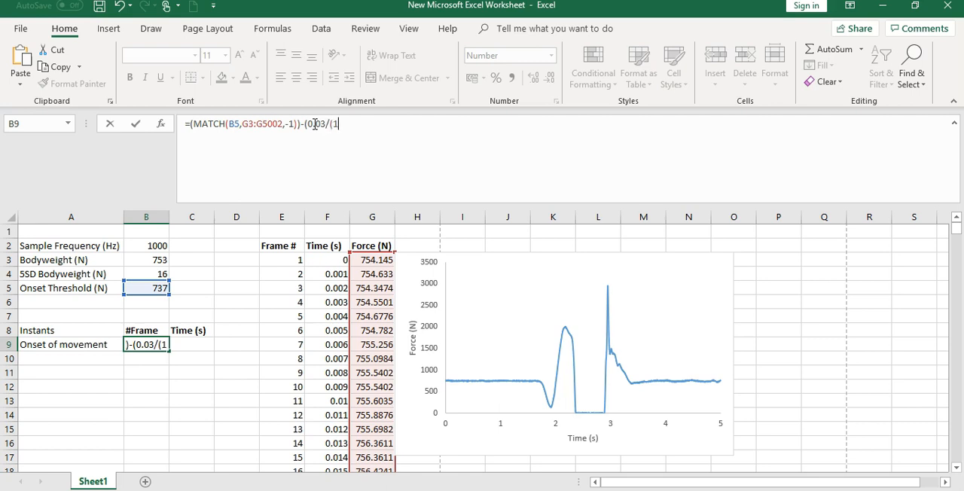
text(/)
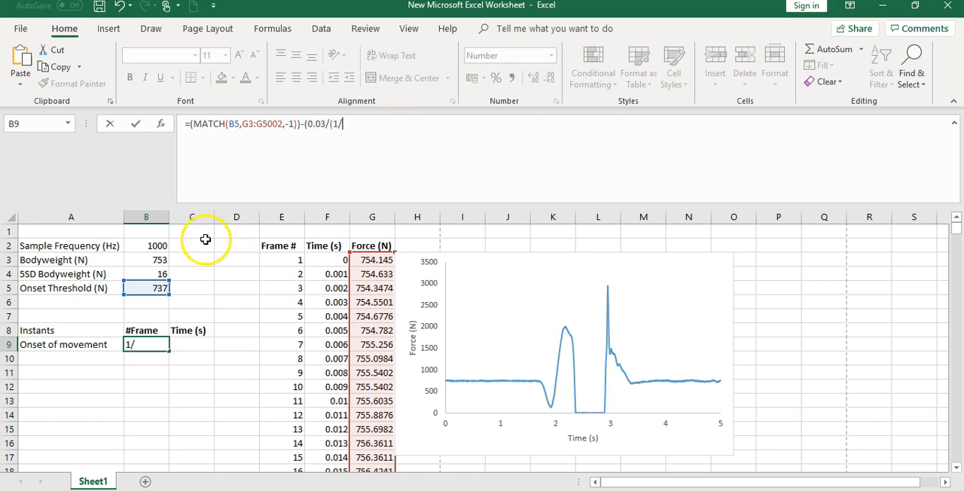
click(159, 245)
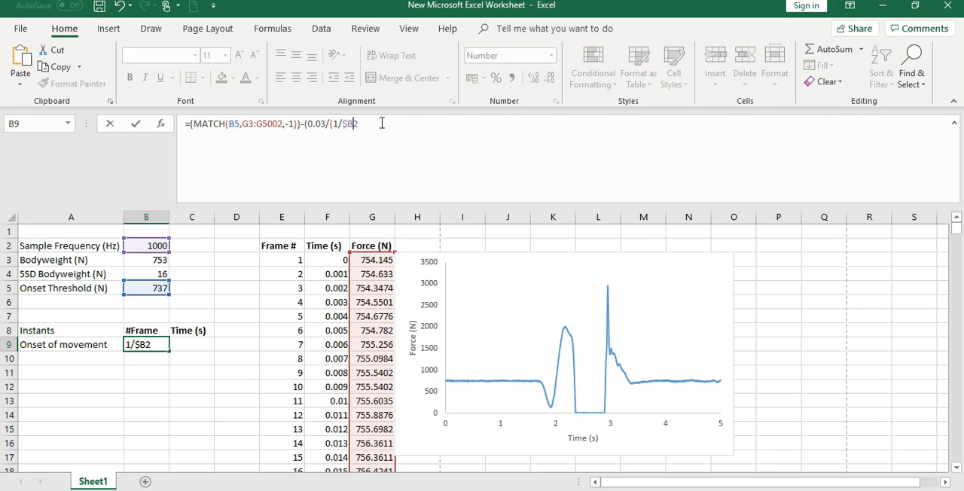
click(382, 123)
key(Return)
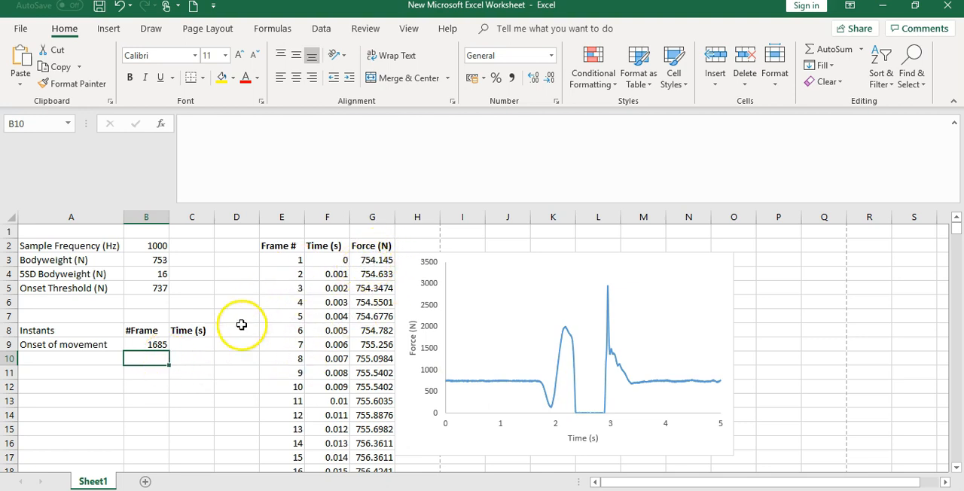
Begin an INDEX formula in C9 with the time range F3:F5002 as its array.
click(193, 347)
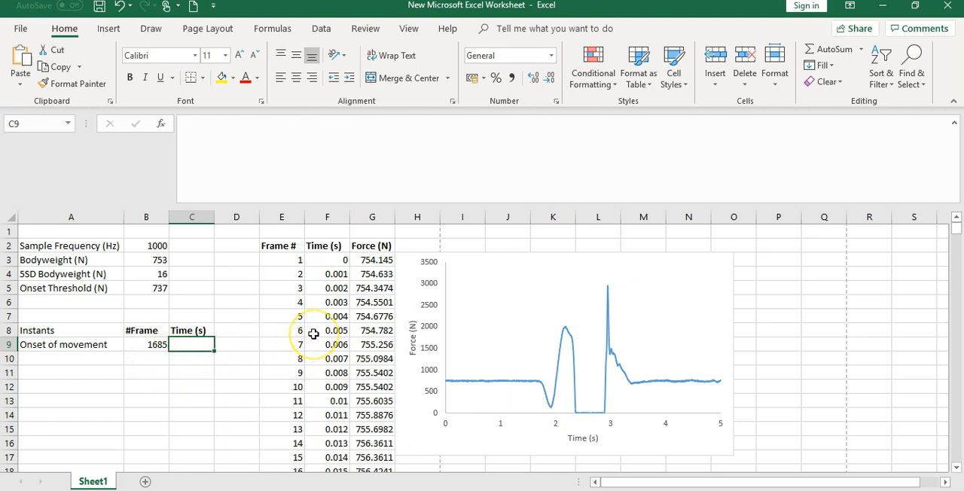
double_click(201, 344)
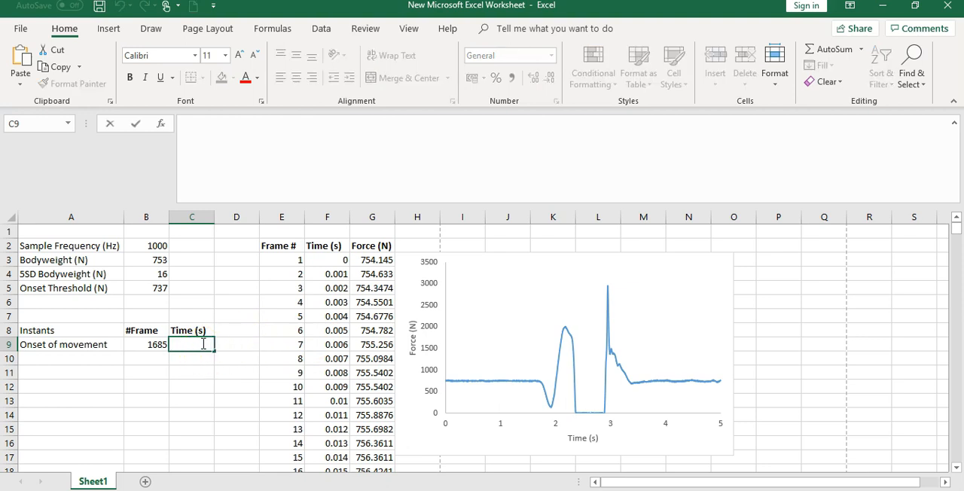
text(=)
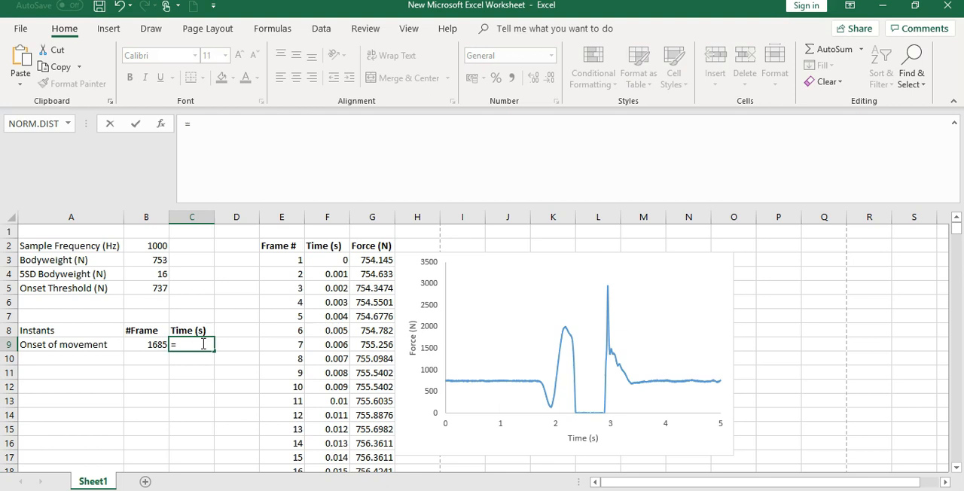
text(index)
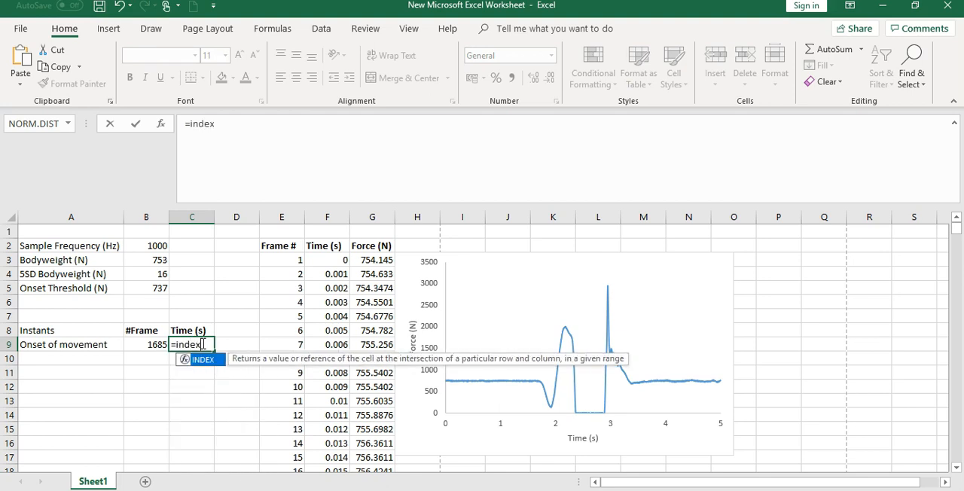
text(()
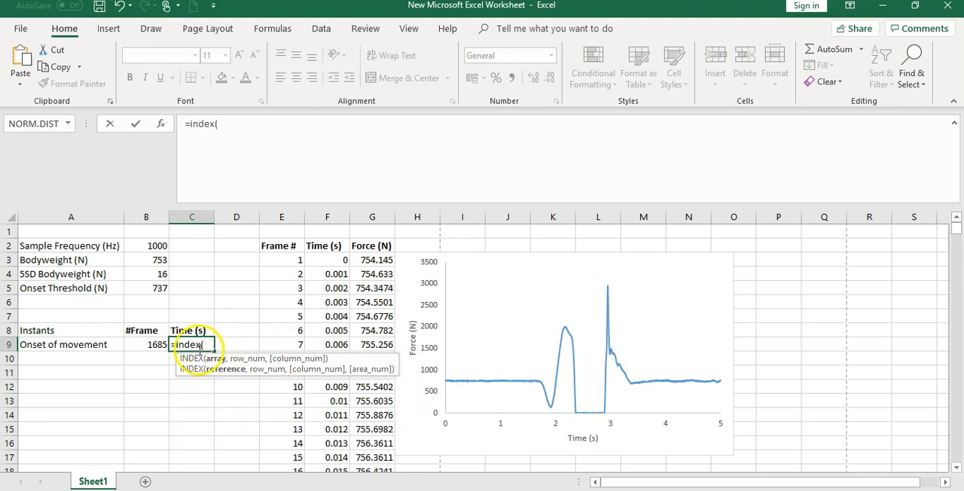
click(341, 260)
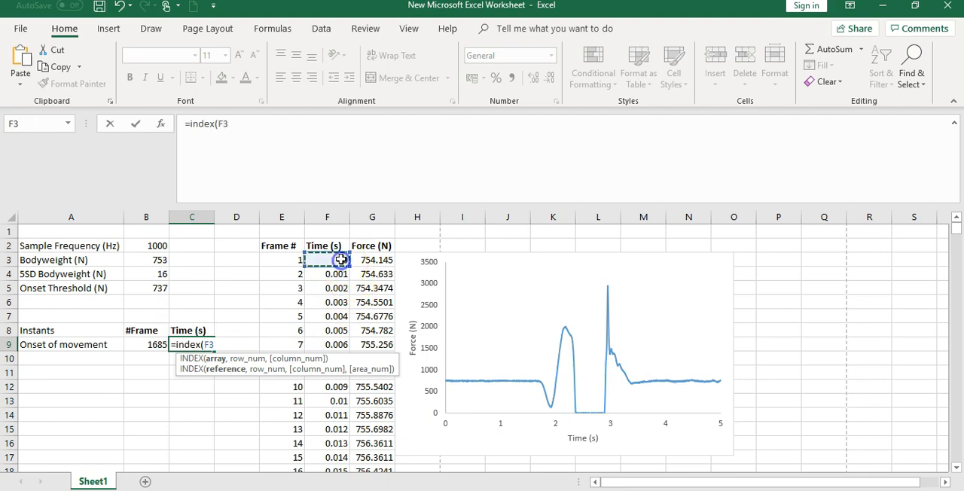
key(ctrl+shift+Down)
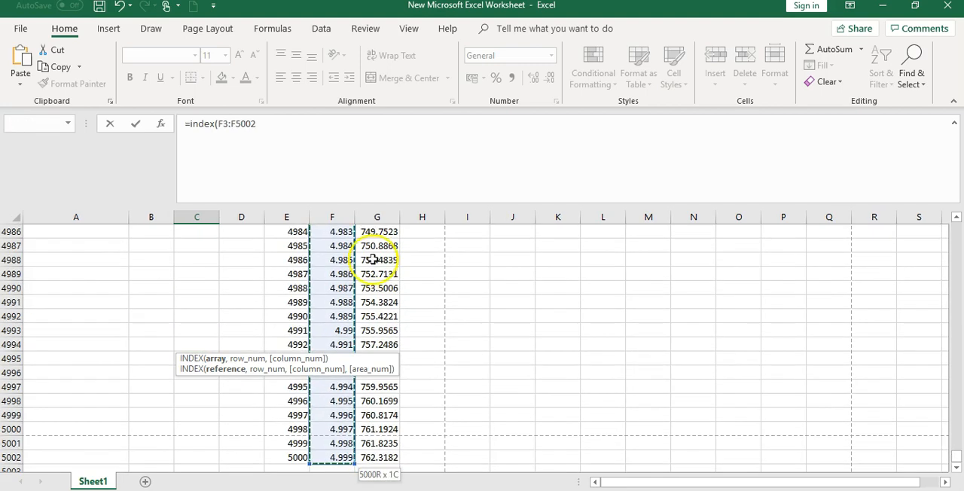
click(958, 461)
drag(957, 461, 957, 199)
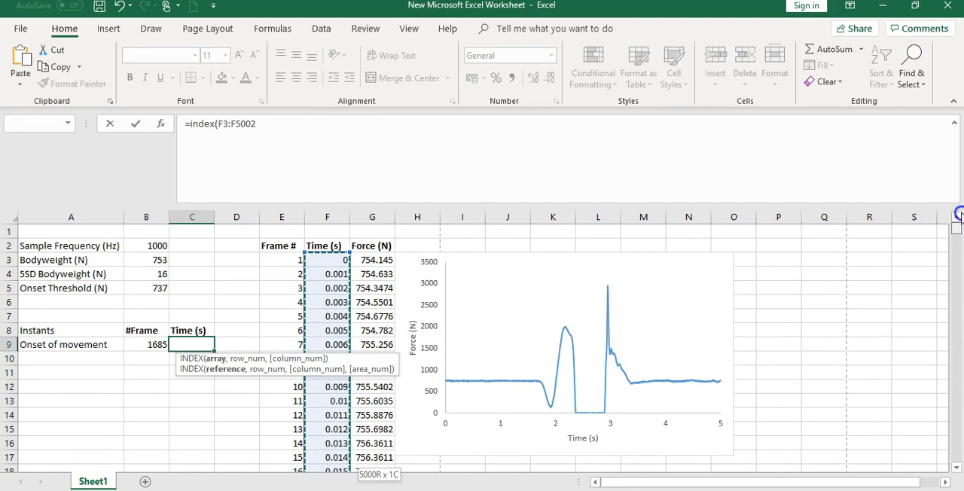
Complete the C9 INDEX formula with the onset frame in B9 as its row number.
click(267, 126)
text(,)
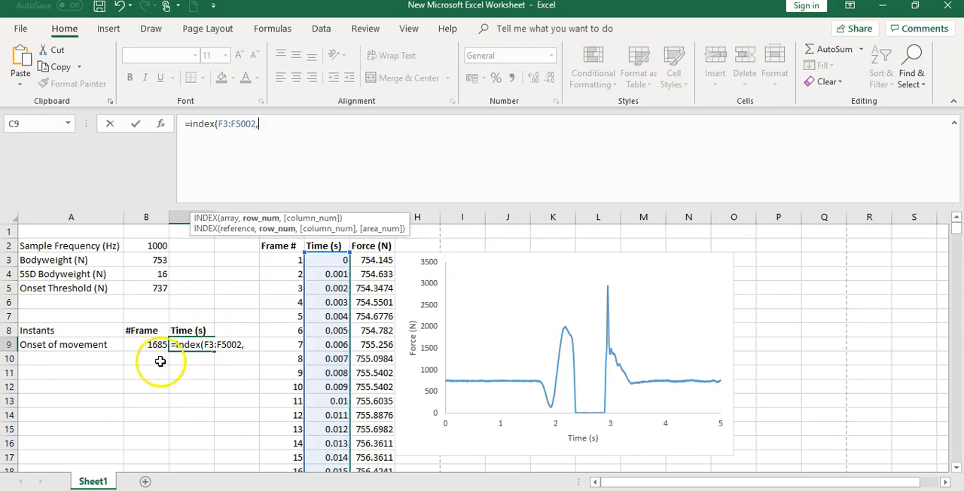
click(139, 345)
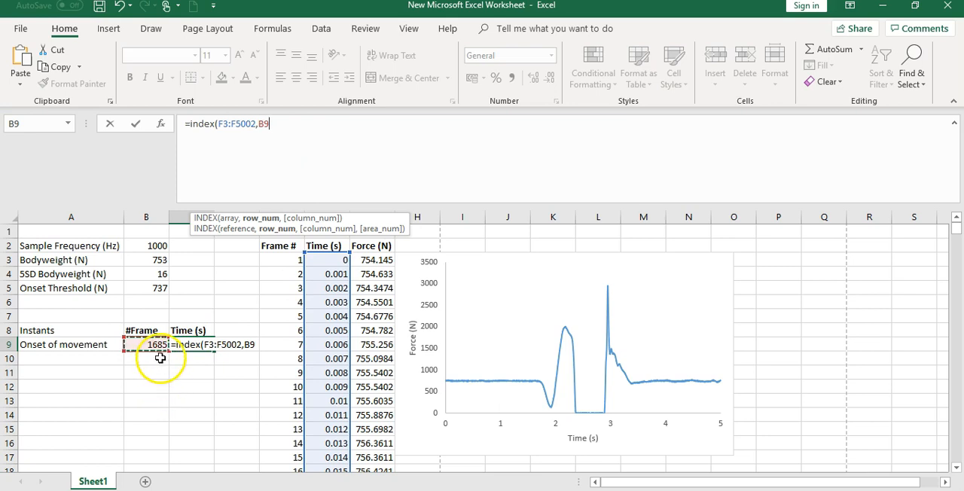
text())
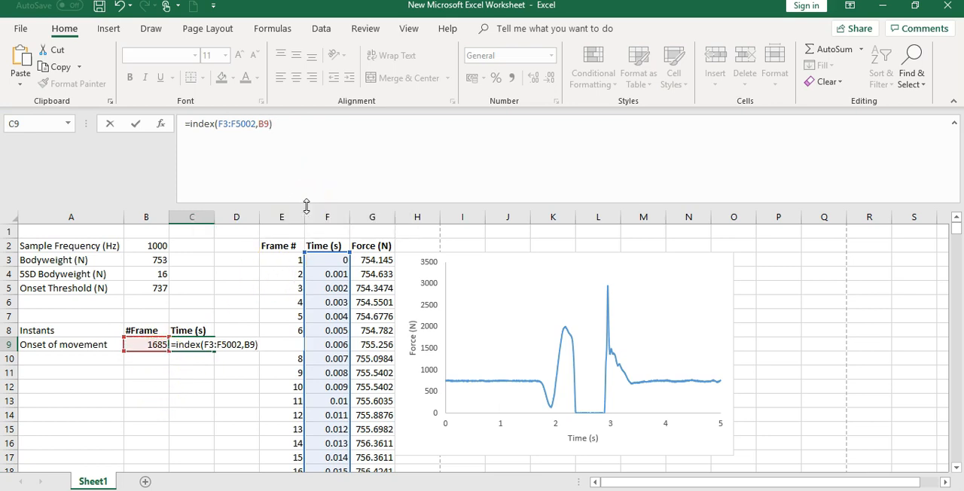
key(Return)
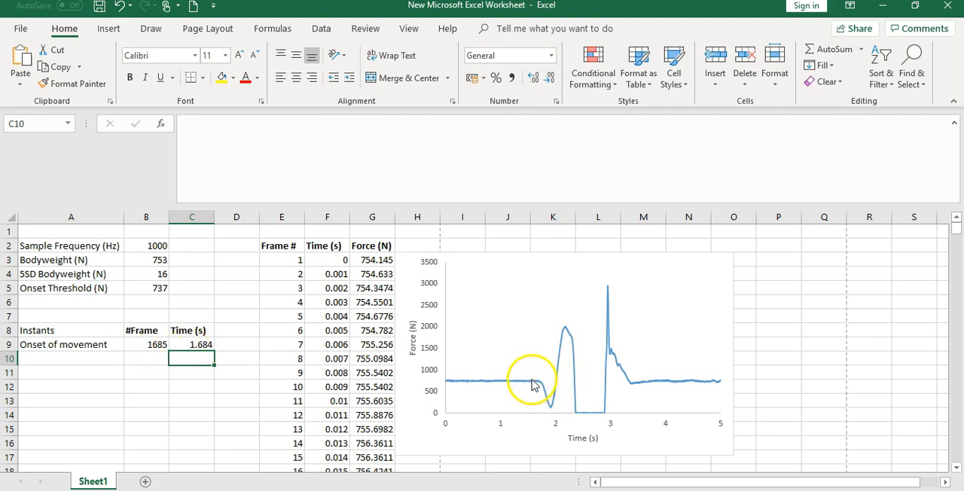
Move the force chart down to about row 6 and enter 10000 in J4 and 0 in J5 above it.
drag(531, 257, 554, 317)
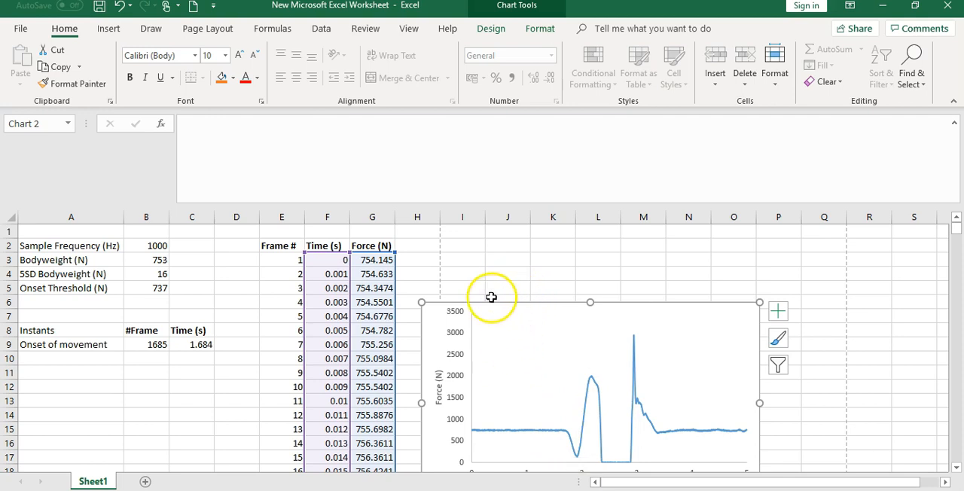
click(499, 274)
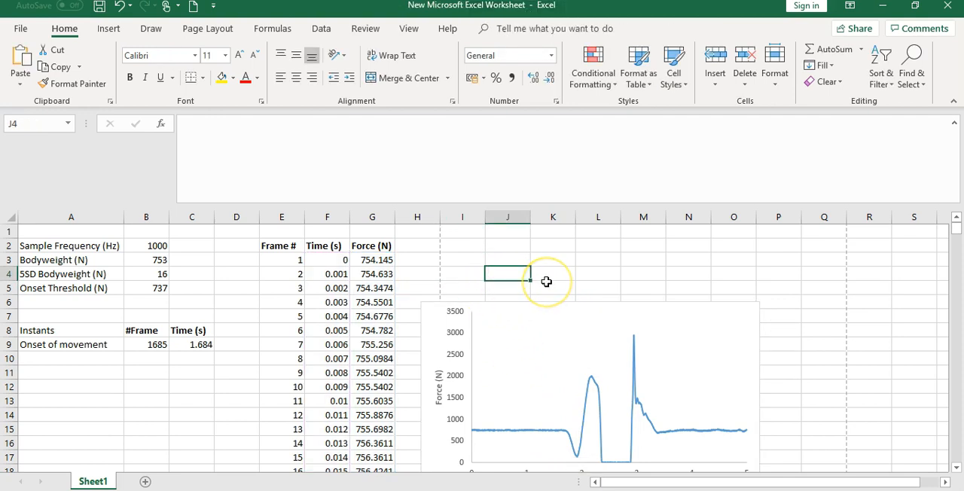
text(1)
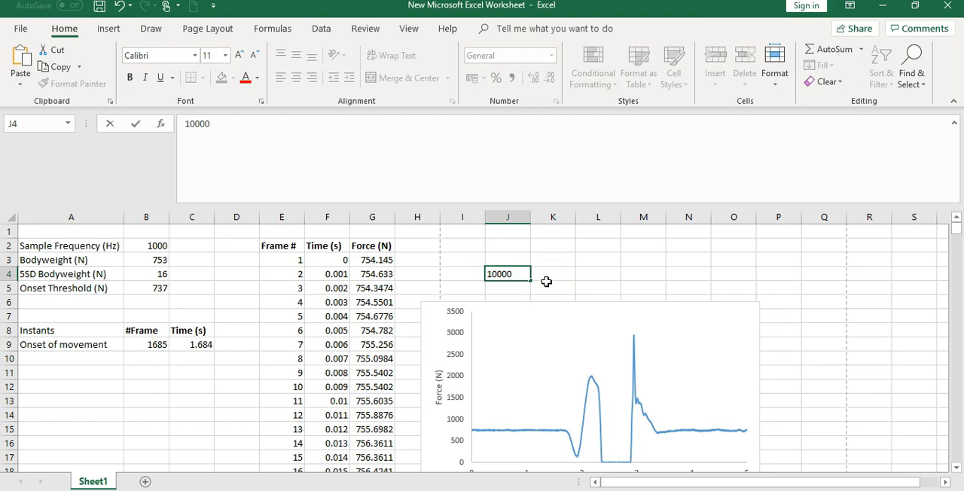
text(0000)
key(Return)
text(0)
key(Return)
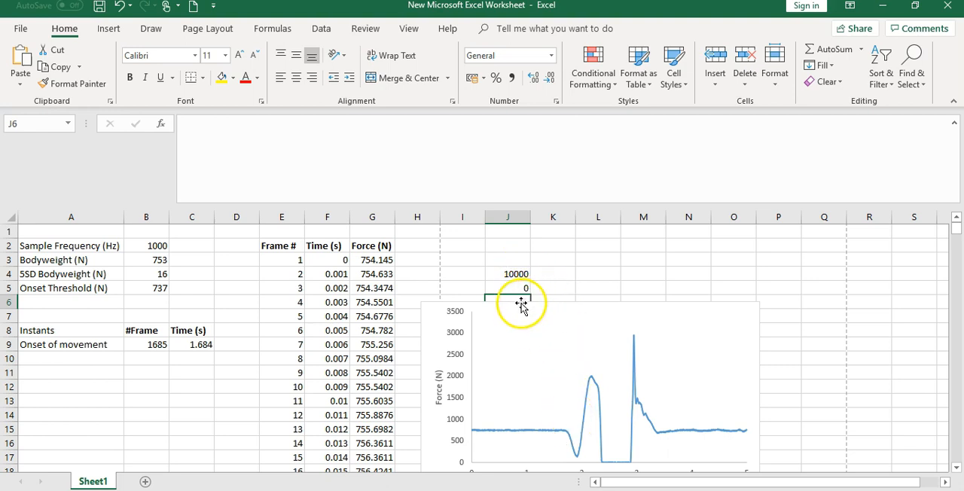
Add a chart series named "Onset" with the onset time in C9 selected twice as its X values.
right_click(513, 343)
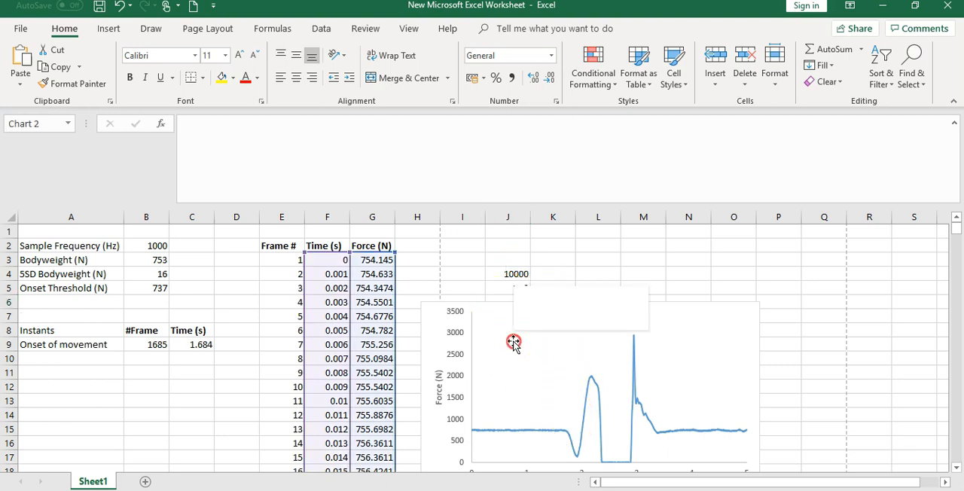
click(563, 419)
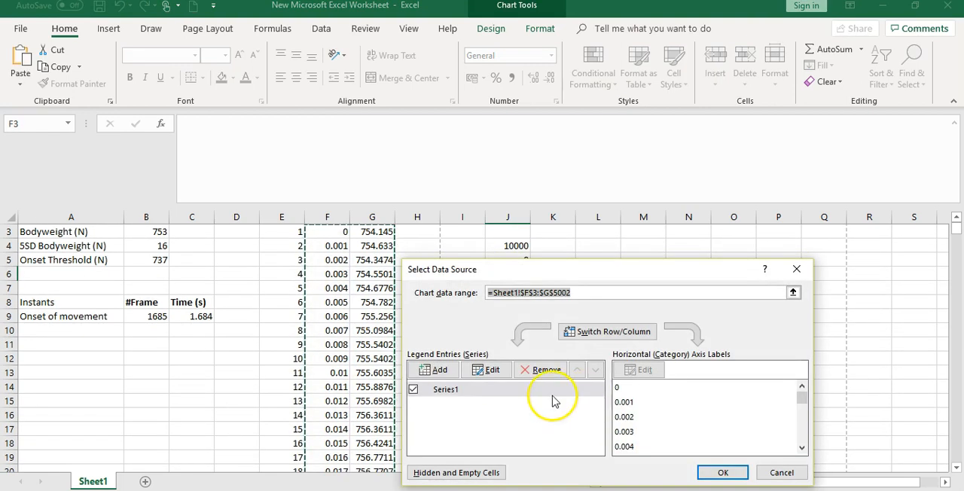
click(437, 370)
text(Onset)
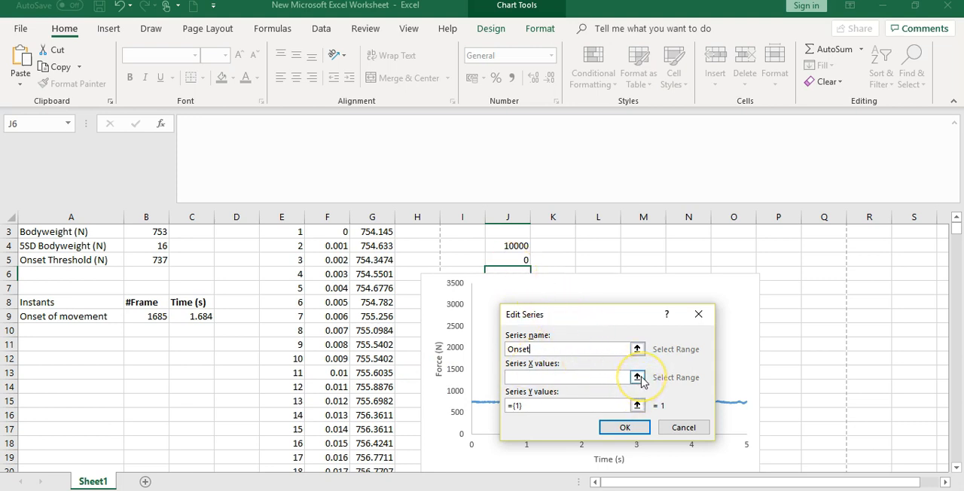
click(639, 377)
click(201, 316)
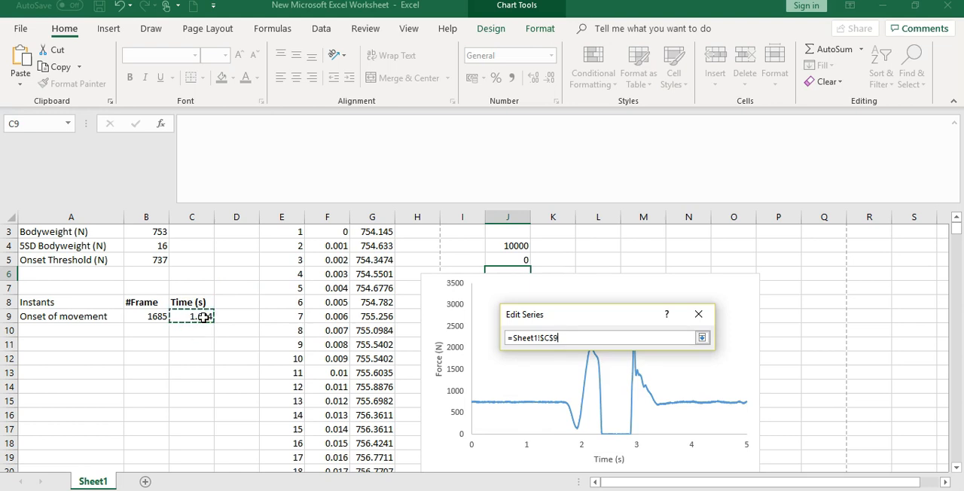
click(207, 318)
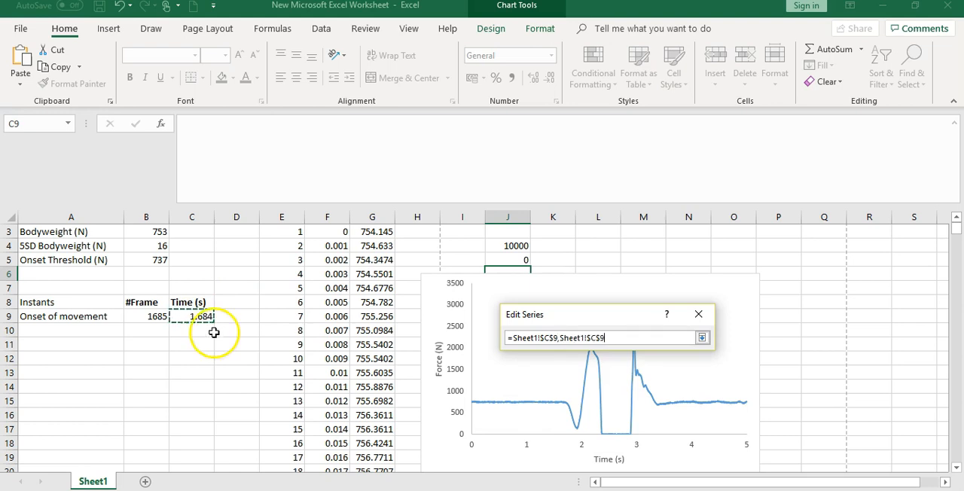
click(702, 338)
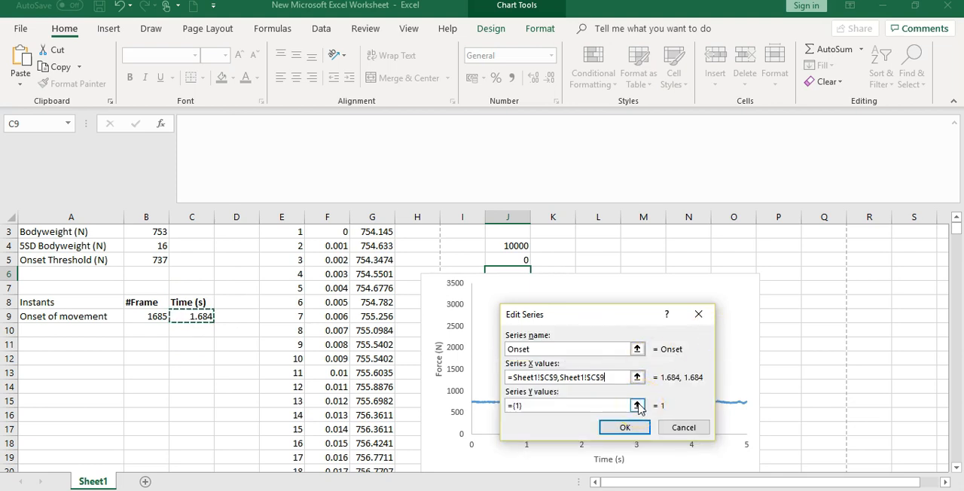
Set the Onset series' Y values to J5 and J4 and apply the new series to the chart.
click(638, 407)
click(523, 260)
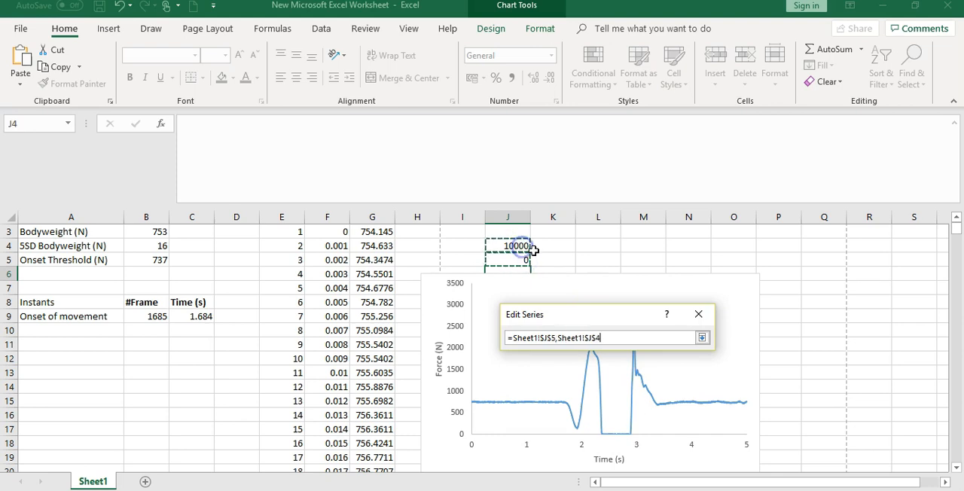
click(702, 338)
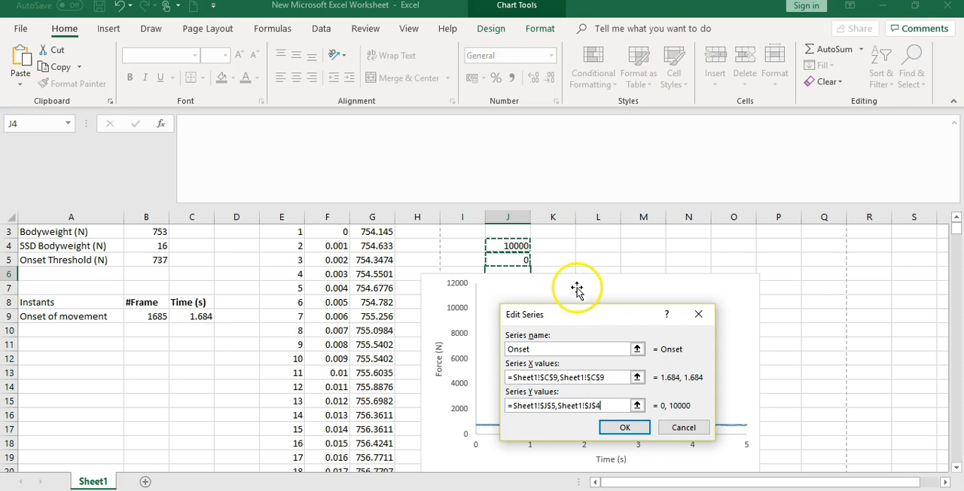
click(626, 427)
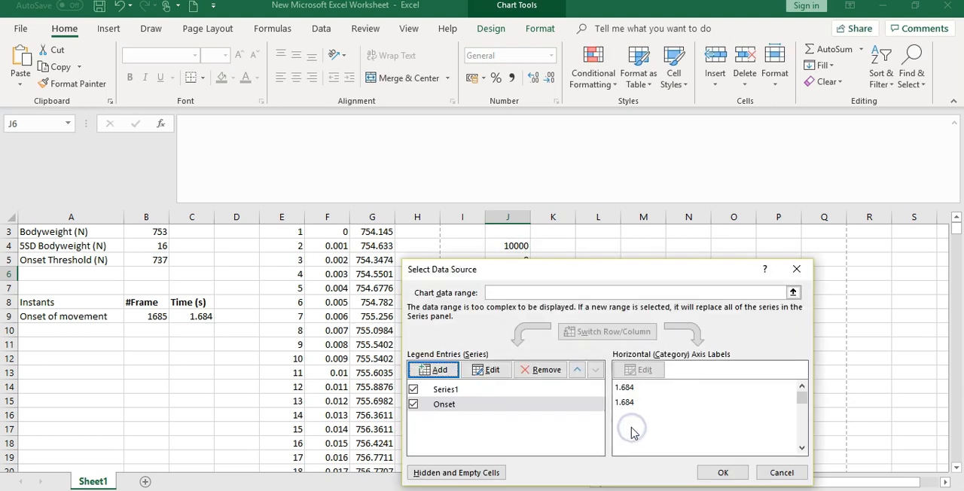
click(722, 472)
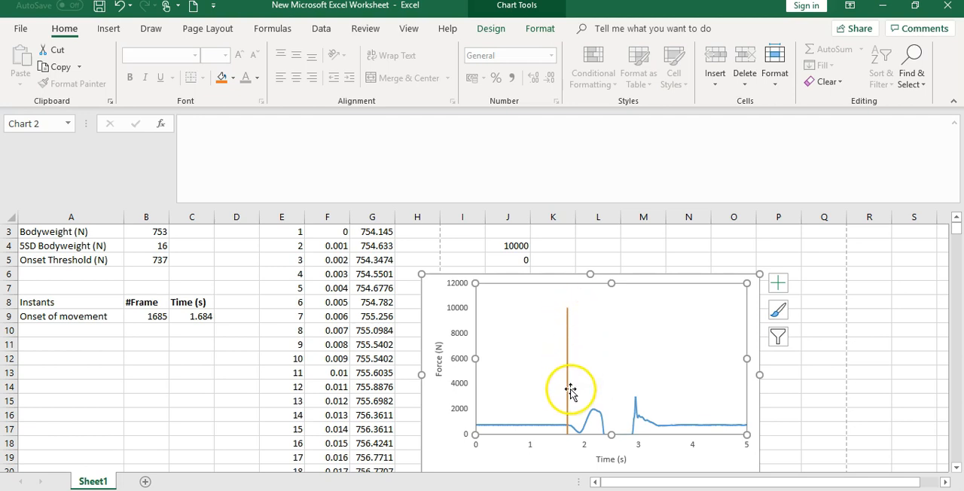
Set the maximum bound of the chart's vertical force axis to 3500 and close the axis formatting options.
mouse_move(569, 430)
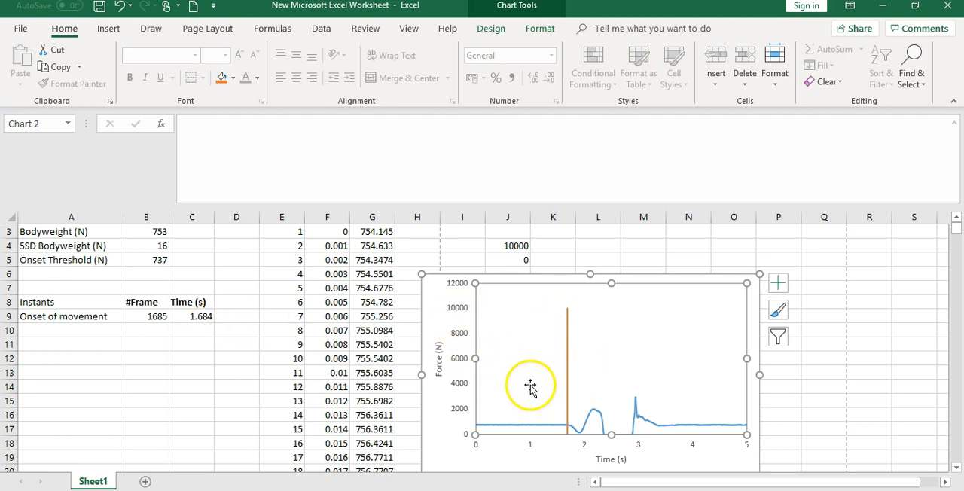
right_click(462, 383)
click(494, 374)
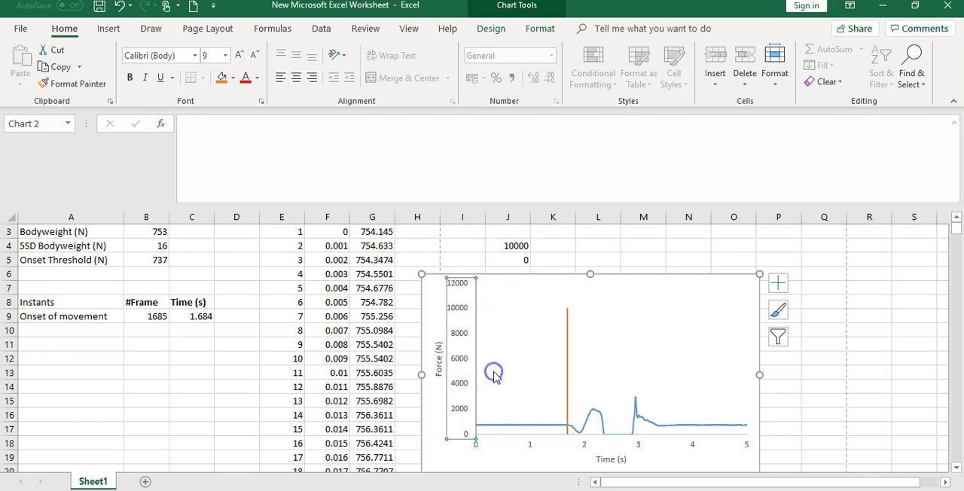
click(789, 364)
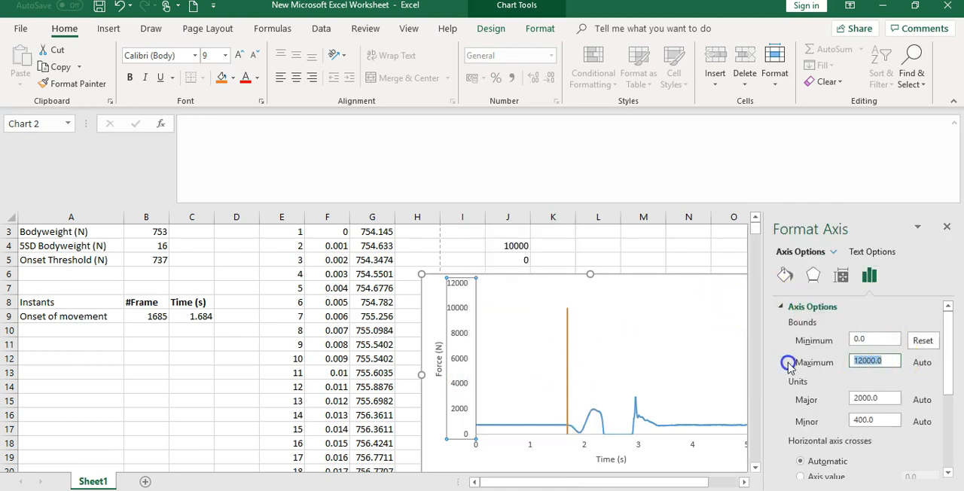
text(3)
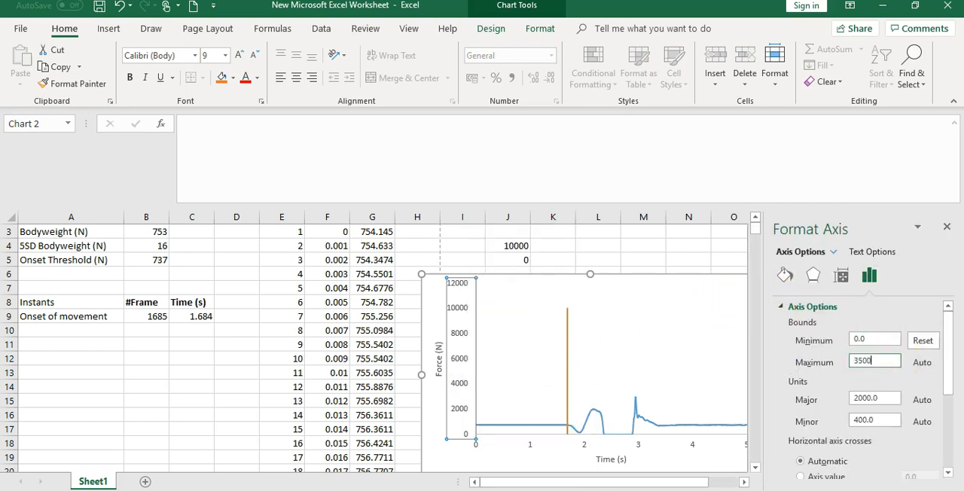
text(500)
scroll(961, 382, down, 3)
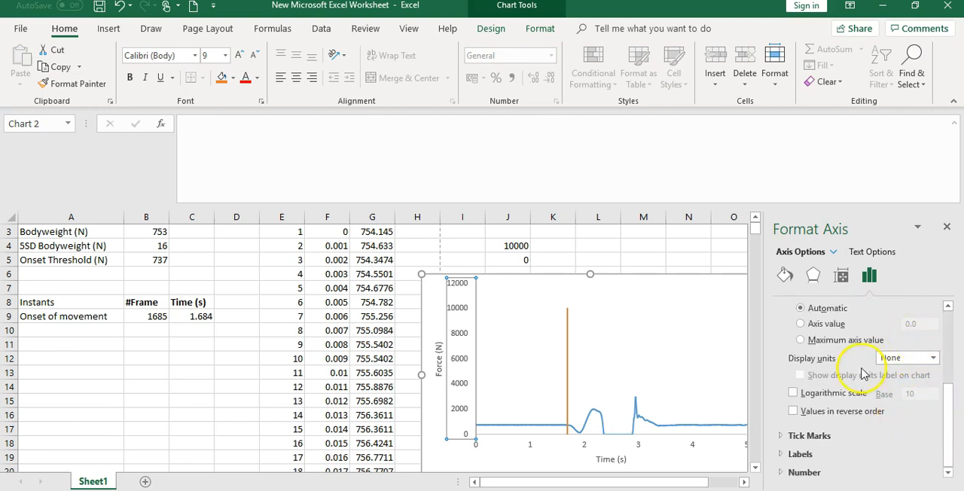
click(669, 247)
click(949, 227)
Move the force chart up to row 2 beside the Force column, covering the helper values in J4 and J5, and deselect it.
scroll(650, 339, up, 1)
drag(618, 307, 593, 243)
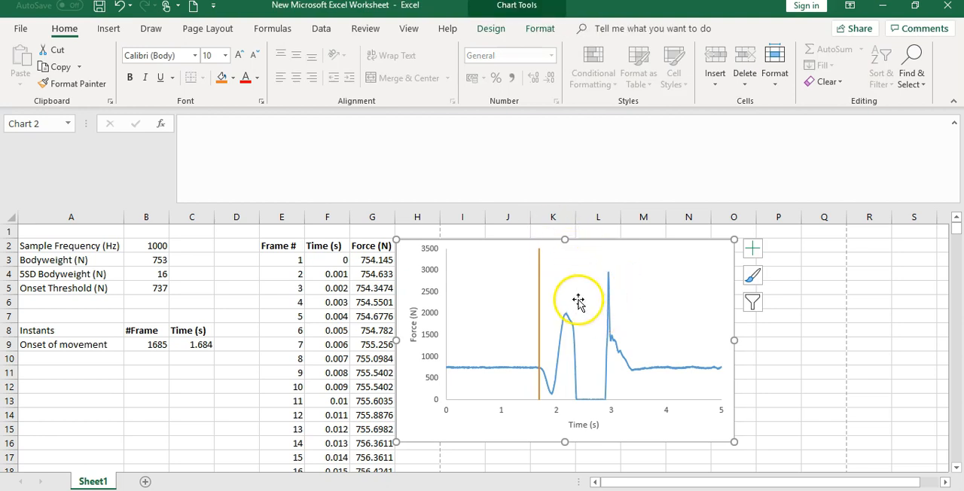
click(784, 370)
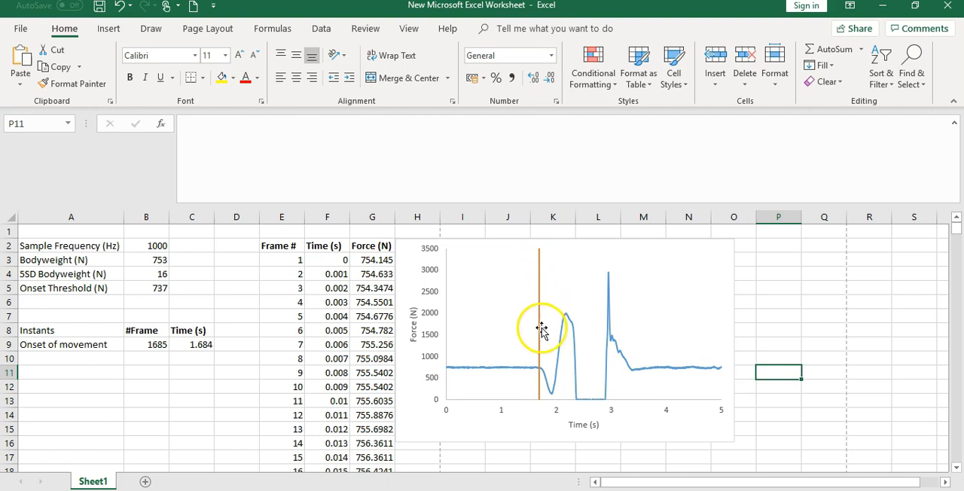
mouse_move(541, 407)
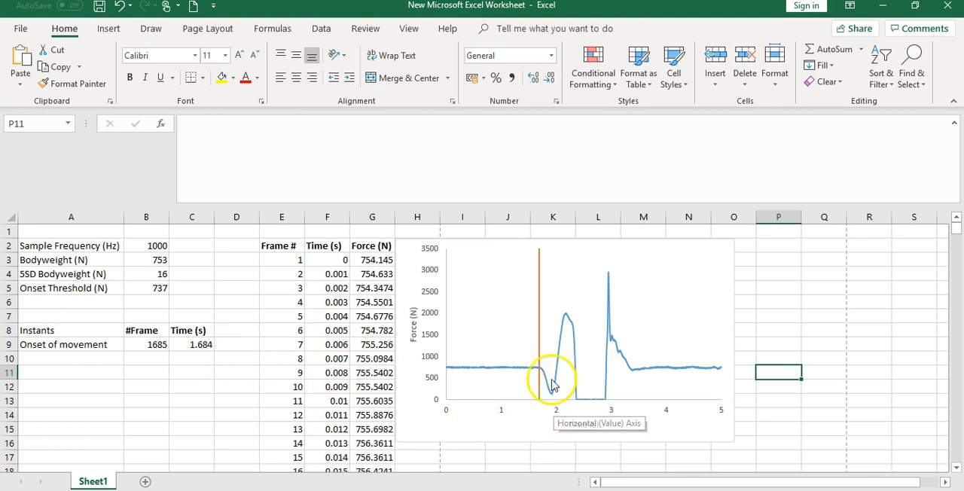
mouse_move(542, 377)
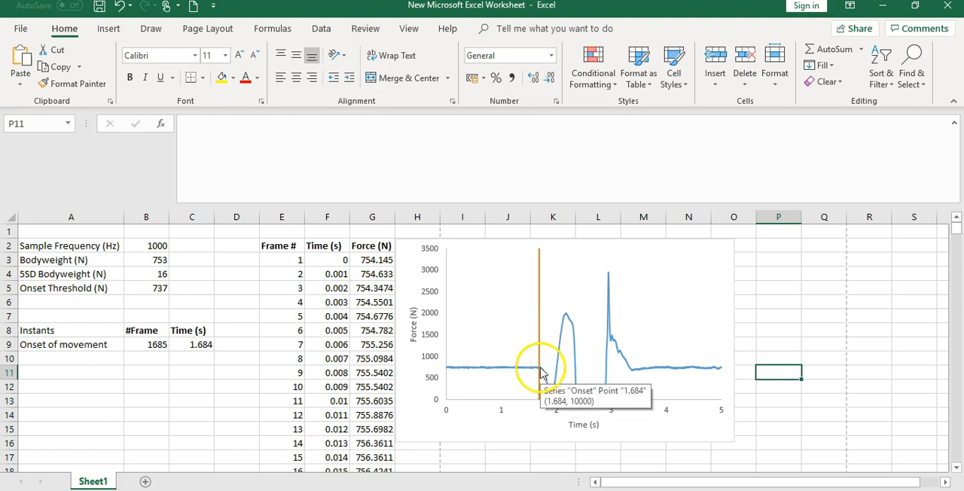